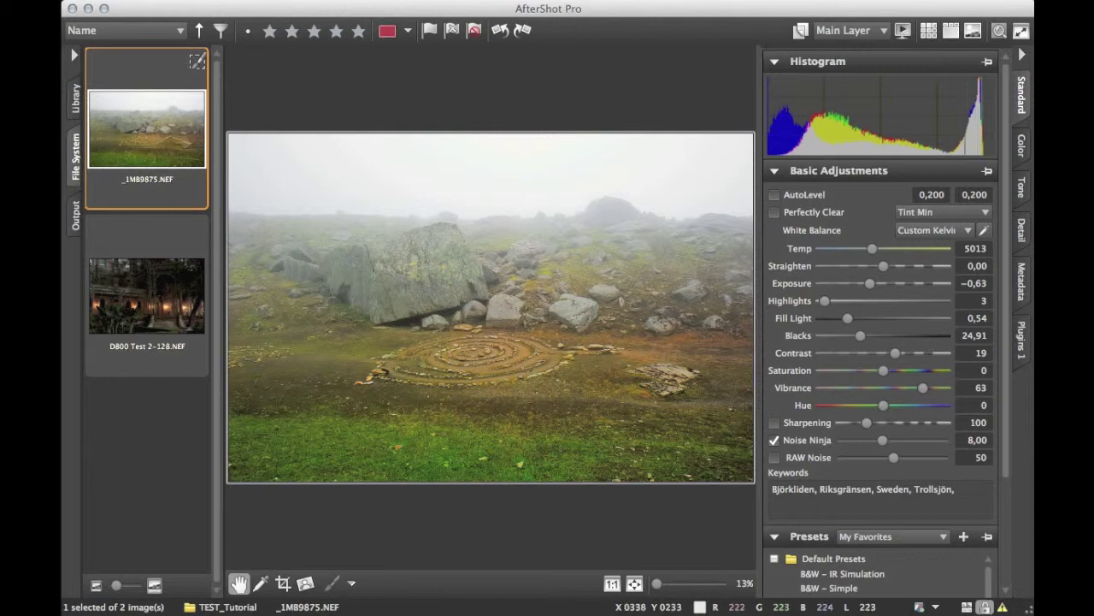
Send the foggy stone-spiral photo from AfterShot Pro to Snapseed with Edit with Snapseed.
mouse_move(162, 135)
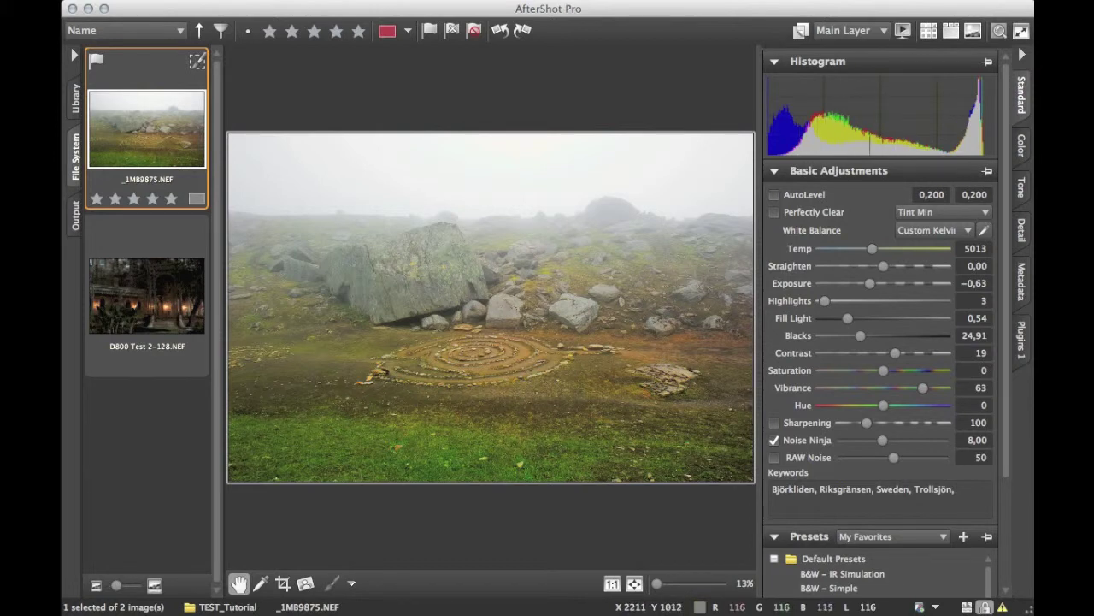
right_click(148, 123)
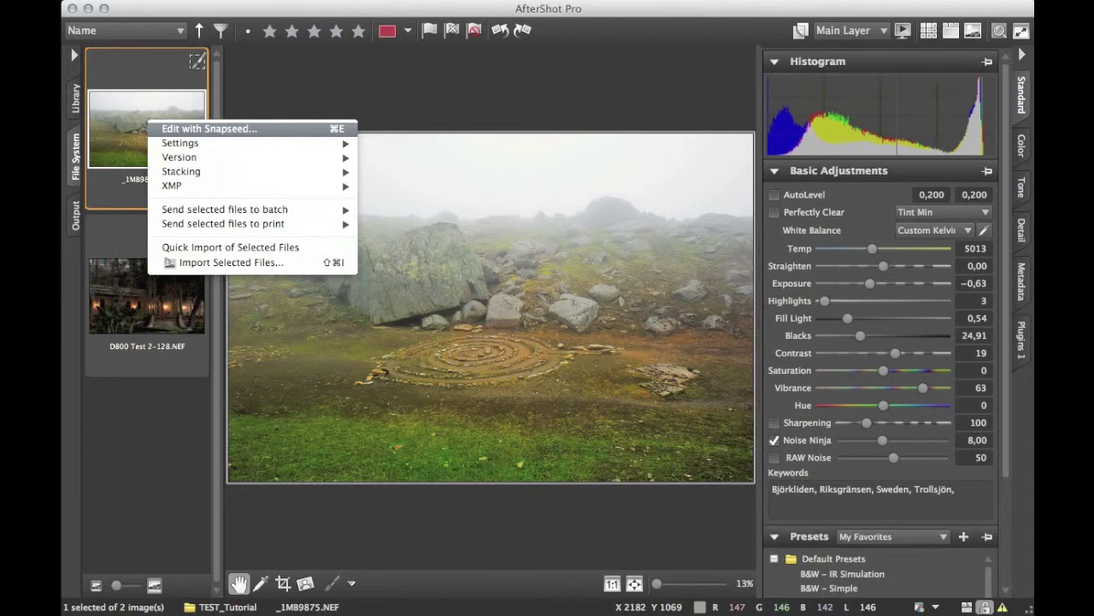
left_click(210, 128)
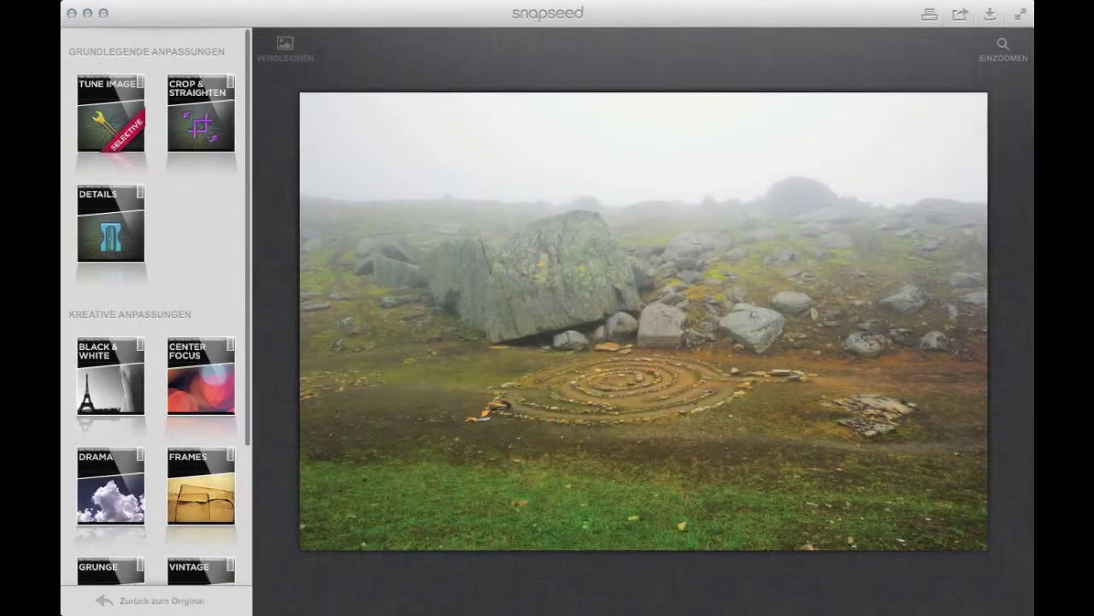
Scroll through Snapseed's filter sidebar to bring the Tune Image tile into view.
left_click_drag(244, 318, 242, 474)
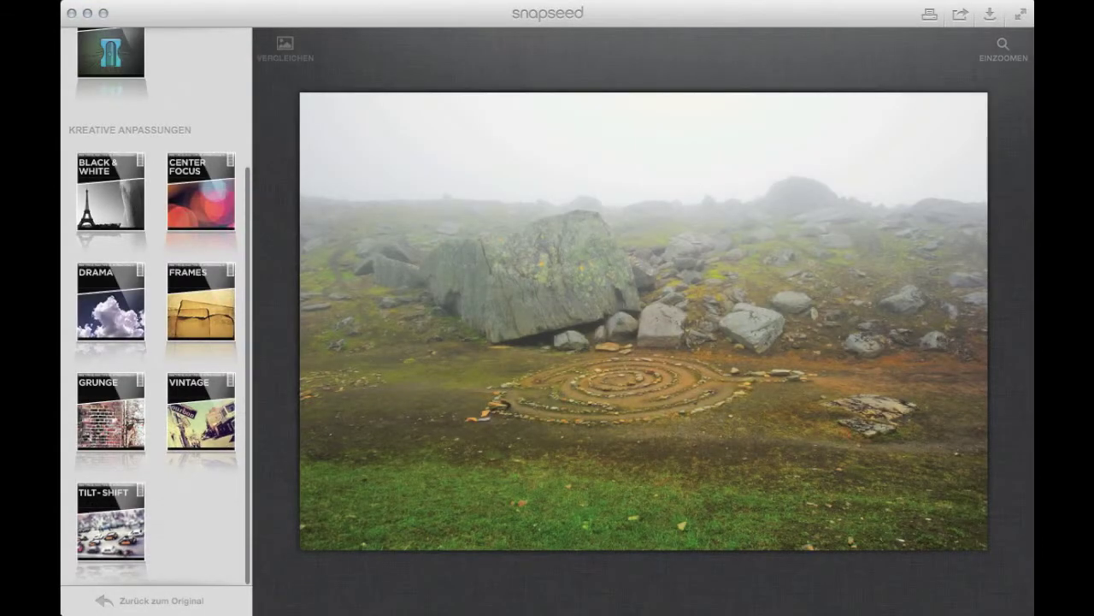
mouse_move(247, 245)
left_mouse_down()
mouse_move(237, 210)
mouse_move(252, 103)
left_mouse_up()
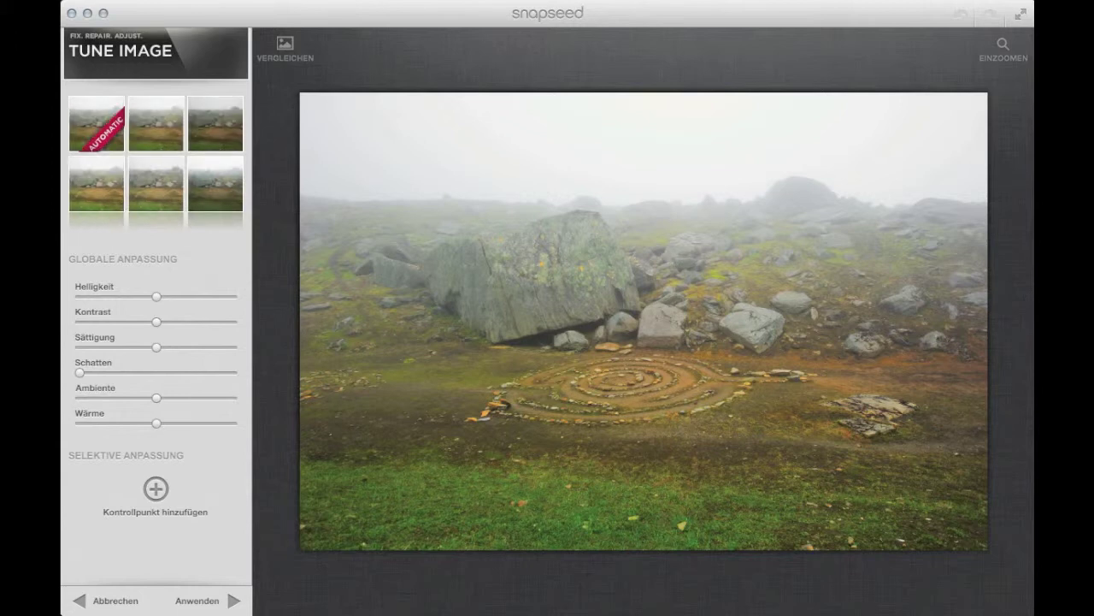
Raise Kontrast slightly and Ambiente further in Tune Image, then apply the adjustment.
left_click_drag(157, 321, 166, 320)
left_click_drag(157, 398, 180, 397)
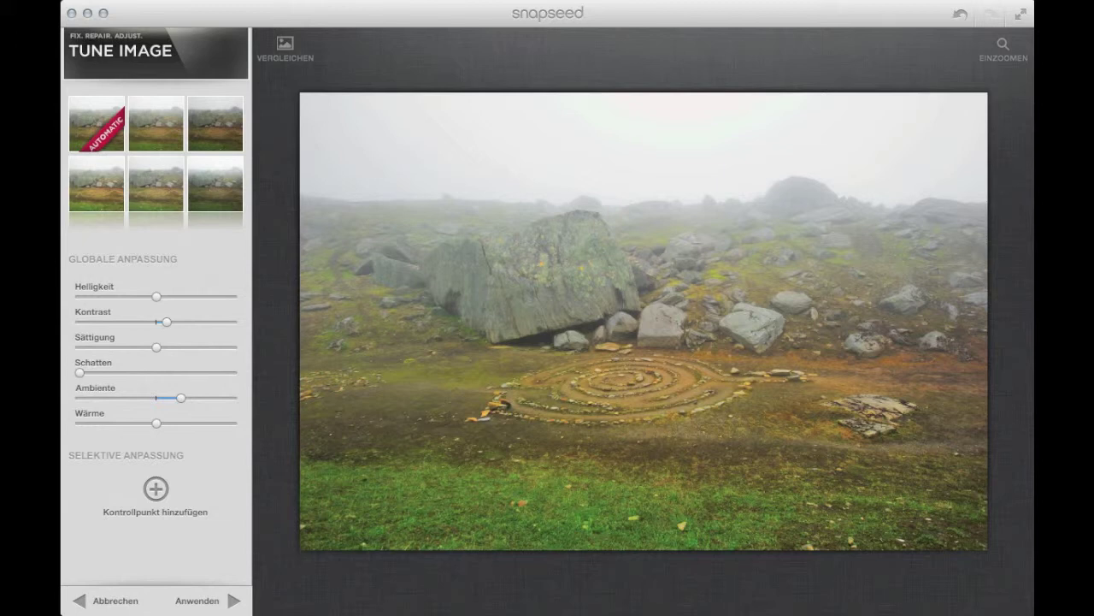
left_click_drag(166, 321, 169, 321)
left_click(233, 600)
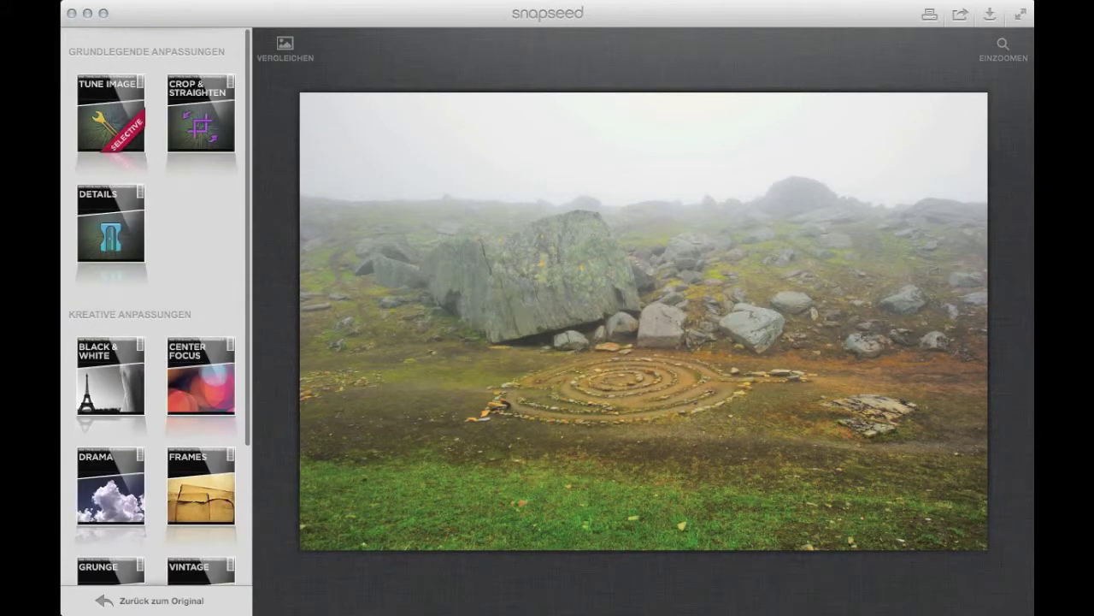
In Details, raise Schärfe slightly and Struktur strongly, compare with the original, and apply.
left_click(111, 224)
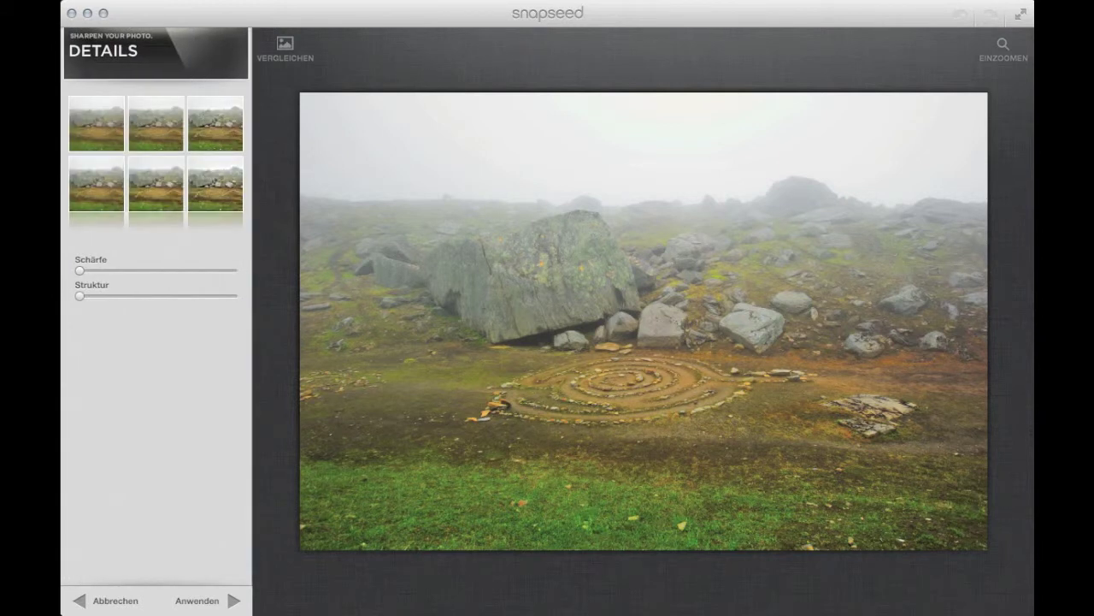
left_click_drag(80, 270, 178, 295)
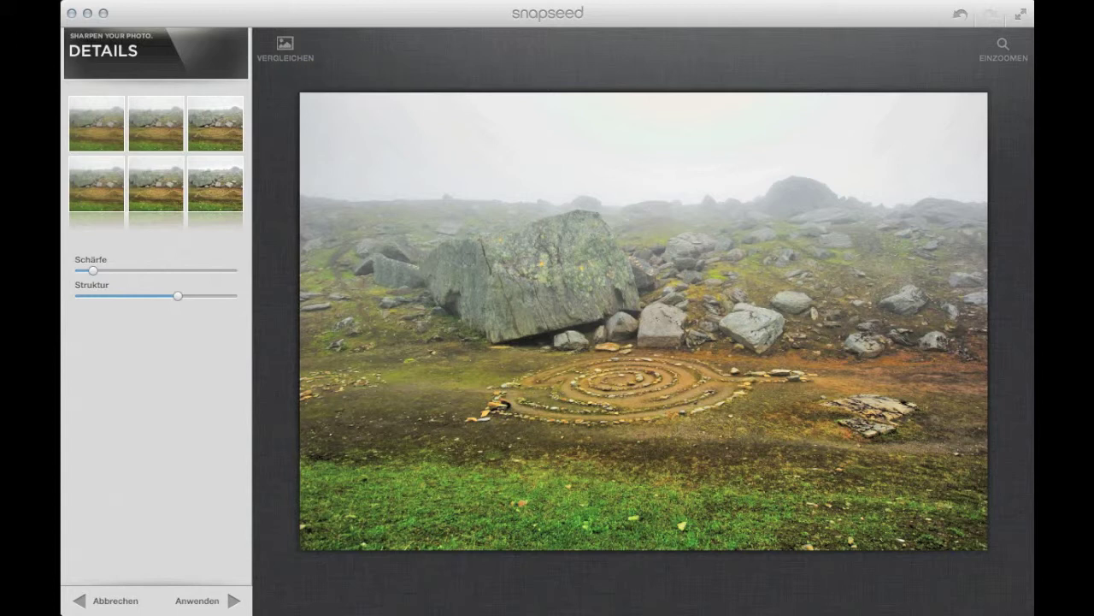
left_click(285, 45)
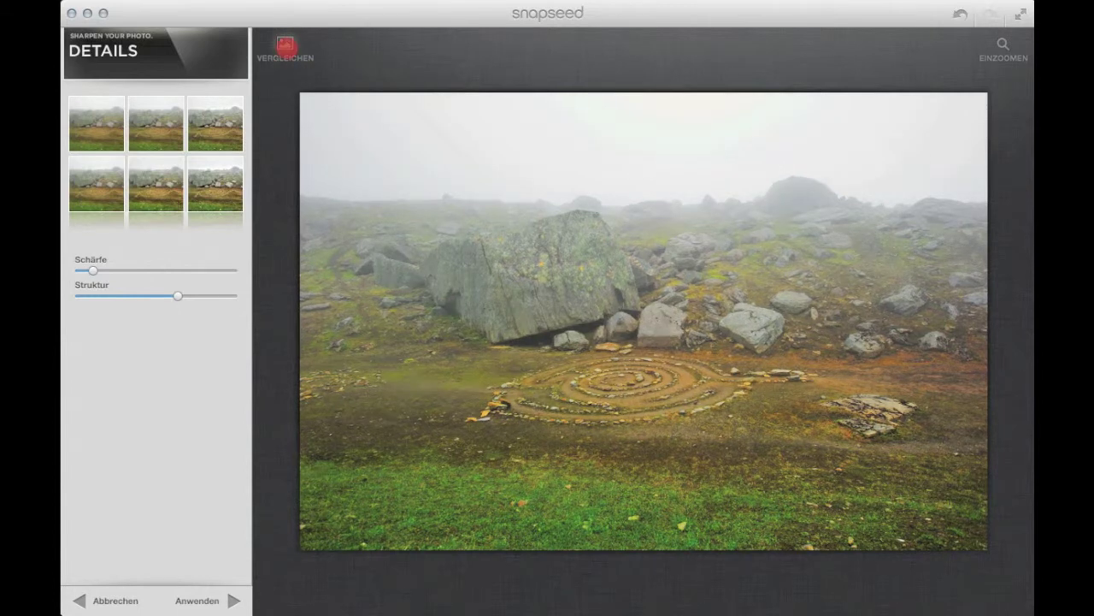
left_click(285, 44)
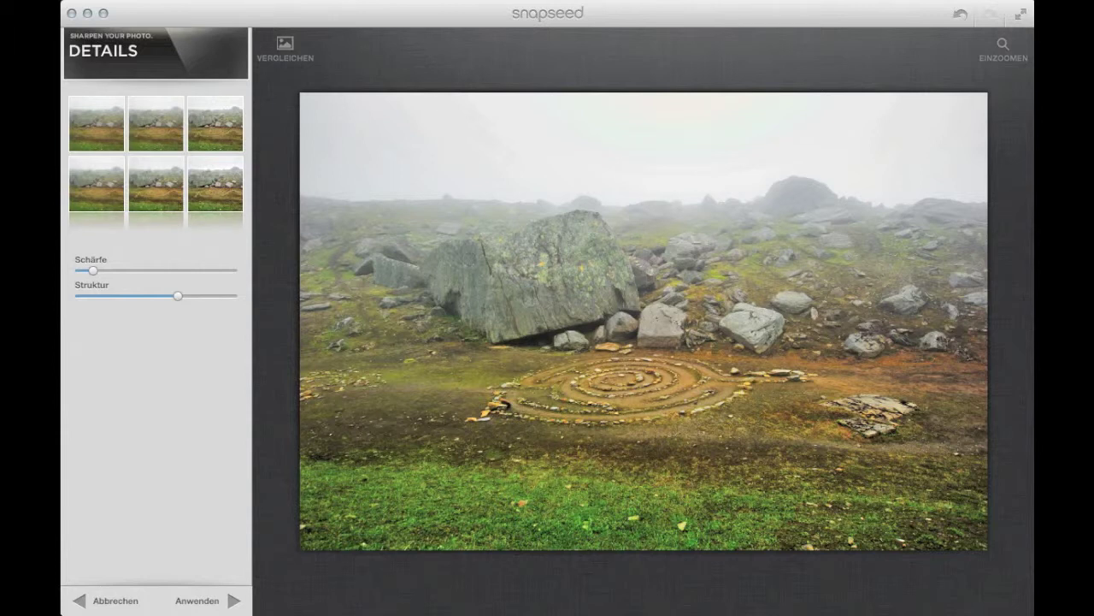
left_click(234, 601)
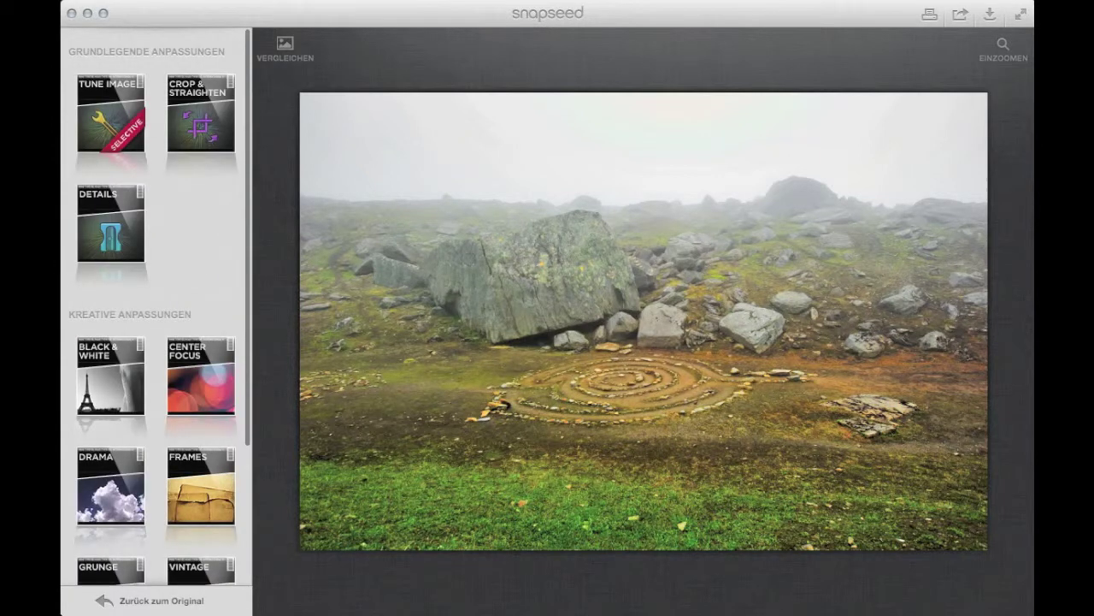
Apply the Drama filter with its Stärke lowered to a moderate, roughly midway level.
left_click_drag(246, 335, 247, 446)
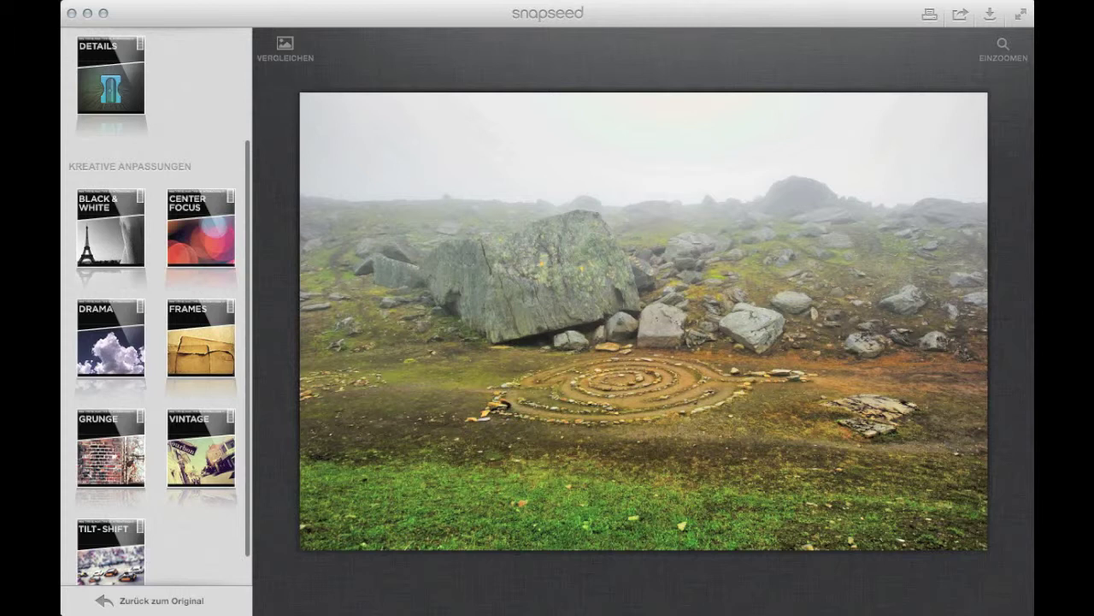
left_click_drag(249, 239, 249, 251)
left_click(110, 318)
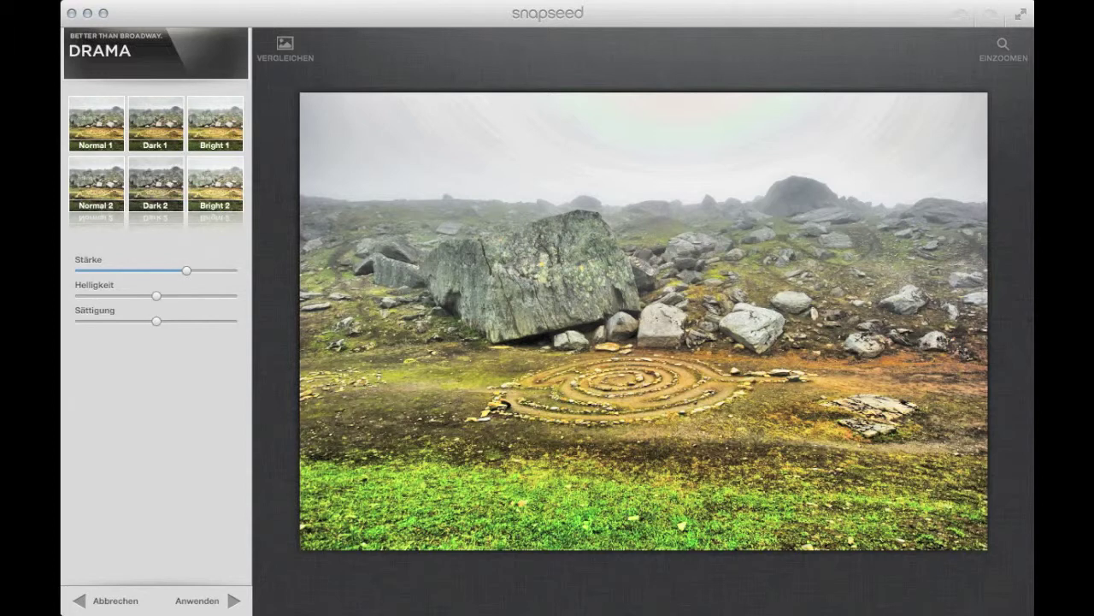
left_click_drag(186, 270, 147, 318)
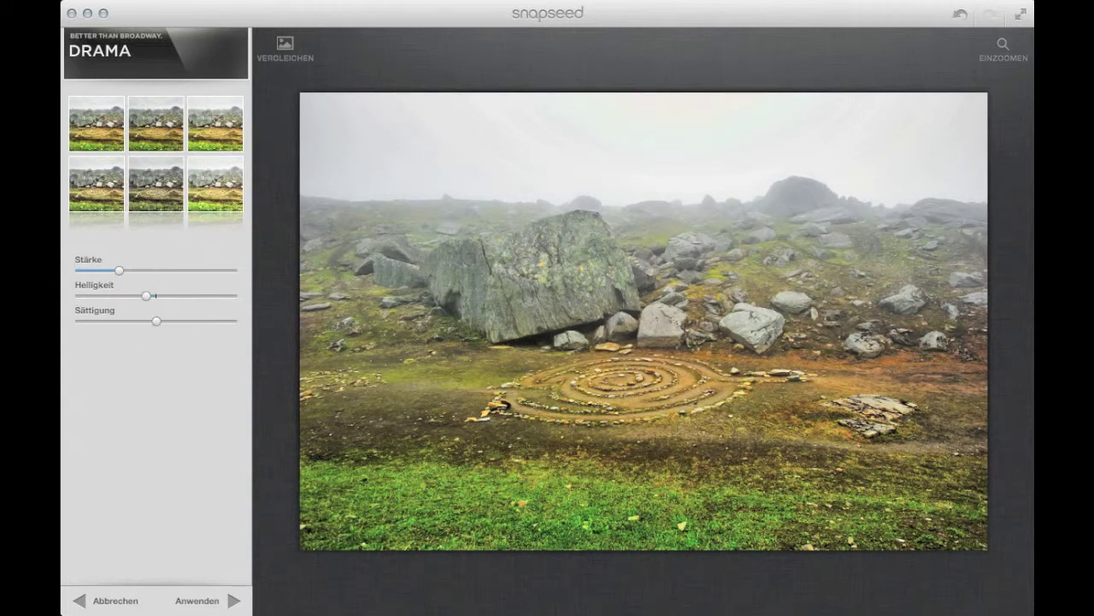
left_click_drag(119, 270, 131, 272)
left_click(233, 600)
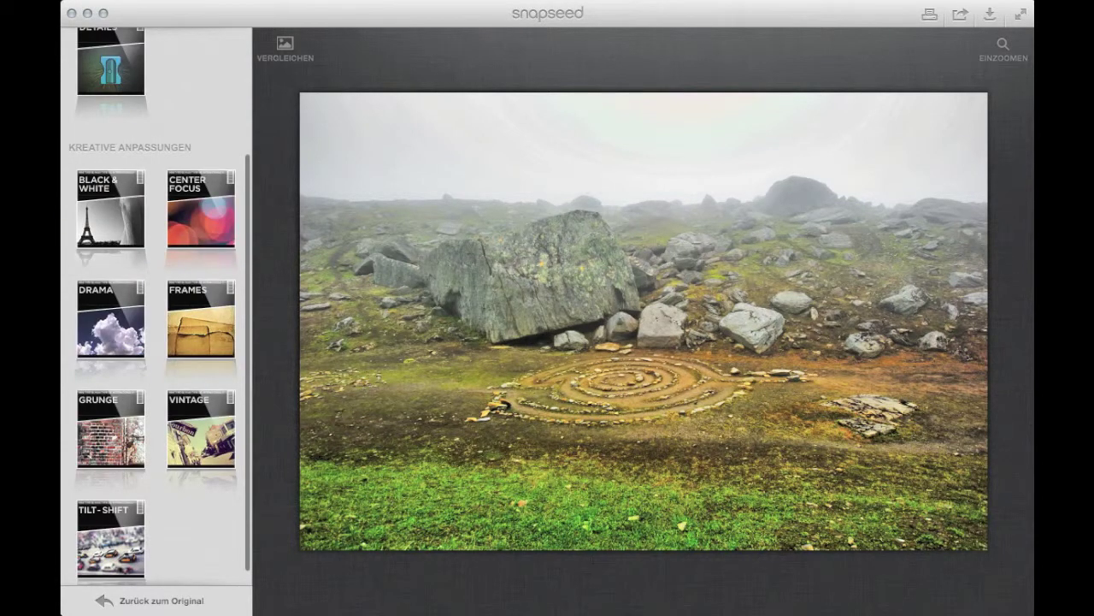
Open the Grunge filter, previewing a warm, vignetted Texture 4 look on the photo.
left_click_drag(246, 289, 247, 330)
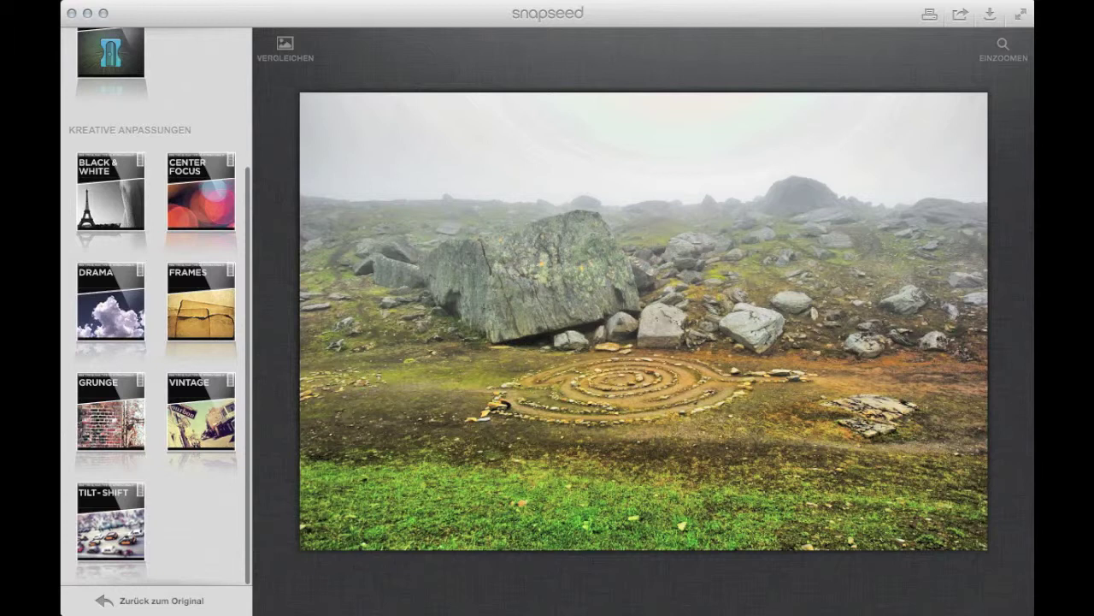
left_click(116, 415)
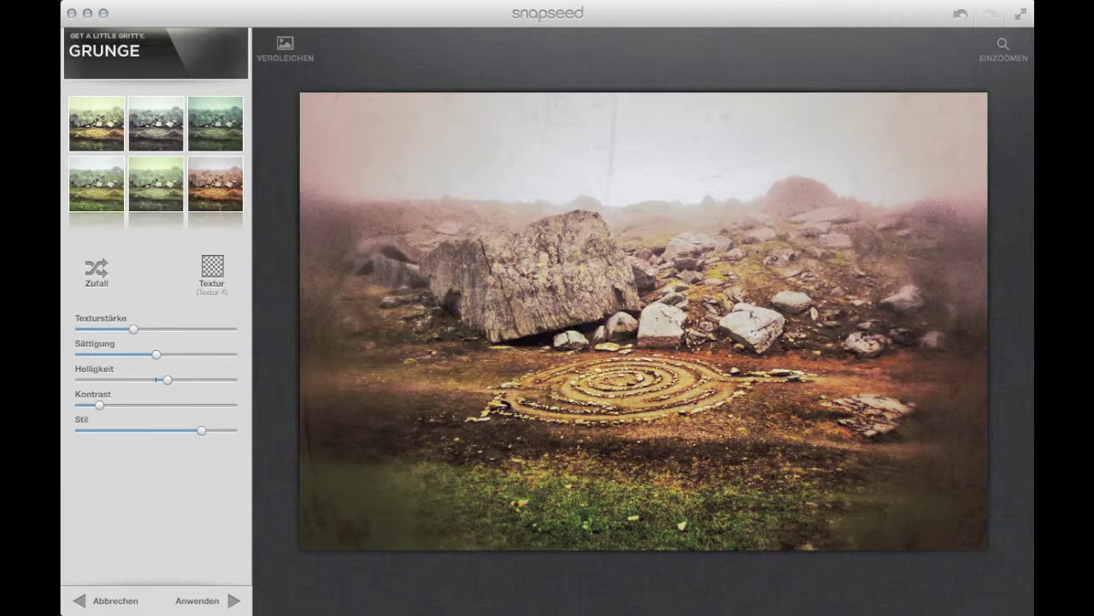
Try a less reddish Grunge style with Textur 1, weaker texture strength and darker contrast.
mouse_move(201, 430)
left_mouse_down()
mouse_move(107, 439)
mouse_move(147, 435)
left_mouse_up()
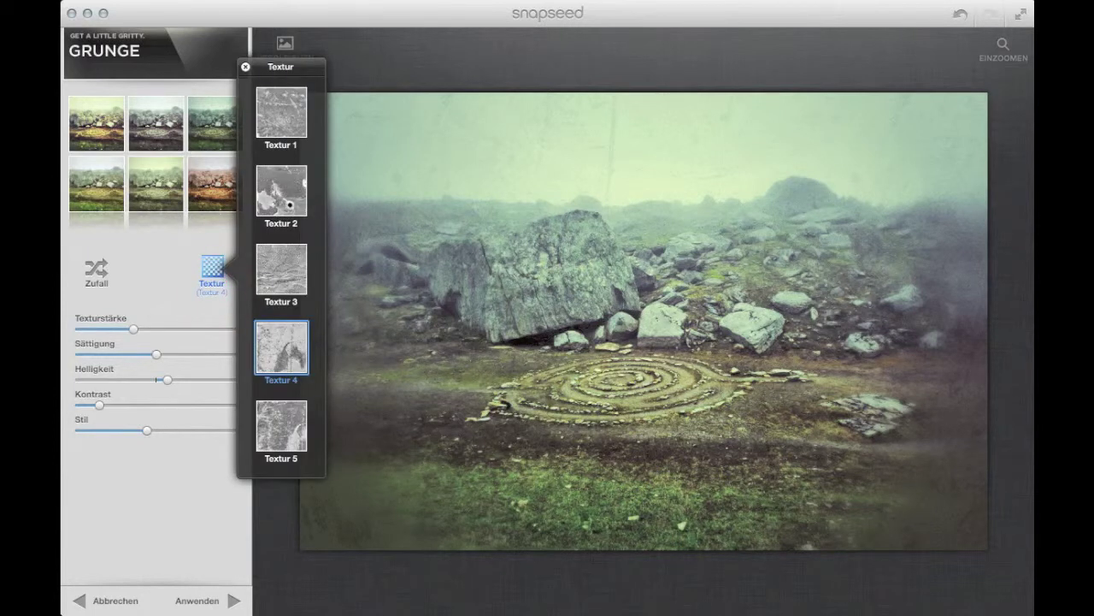
left_click(282, 425)
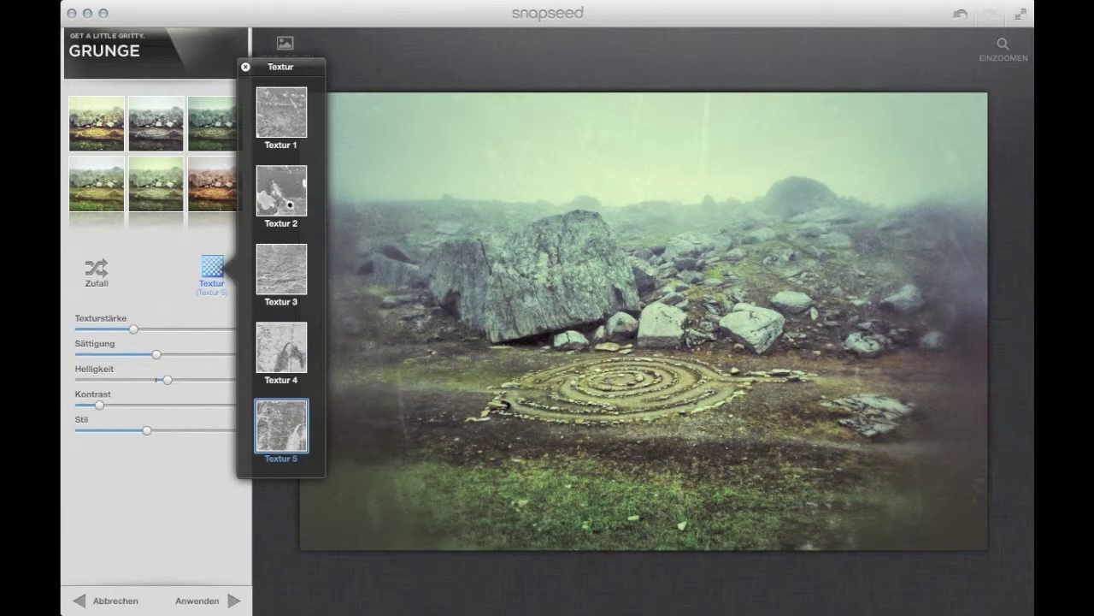
left_click(281, 112)
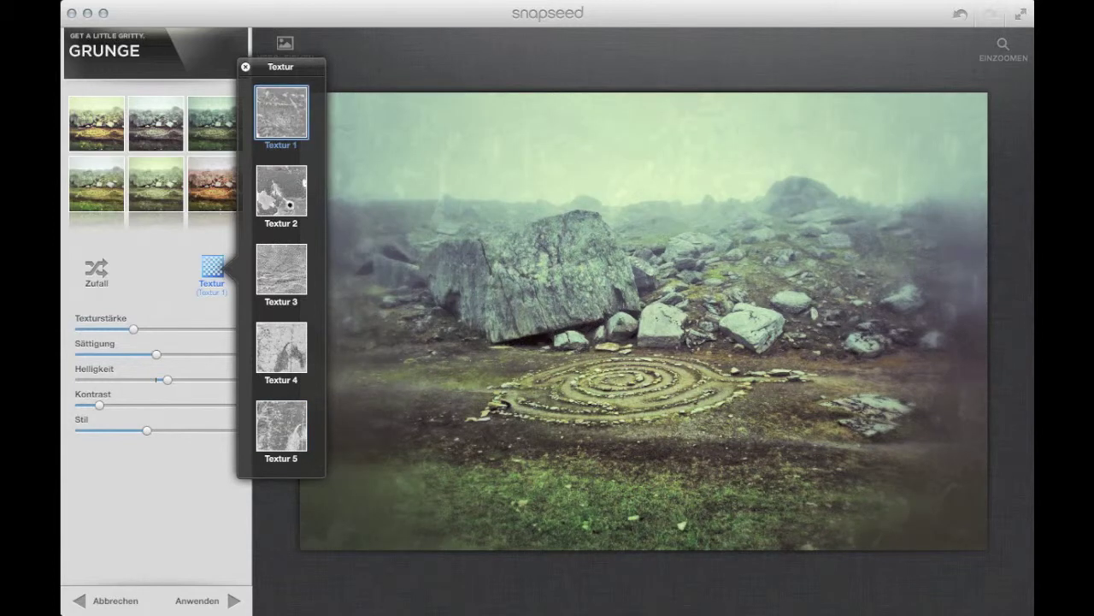
mouse_move(133, 328)
left_mouse_down()
mouse_move(100, 328)
mouse_move(196, 329)
mouse_move(122, 329)
mouse_move(105, 353)
mouse_move(210, 356)
mouse_move(171, 360)
mouse_move(142, 408)
mouse_move(115, 404)
left_mouse_up()
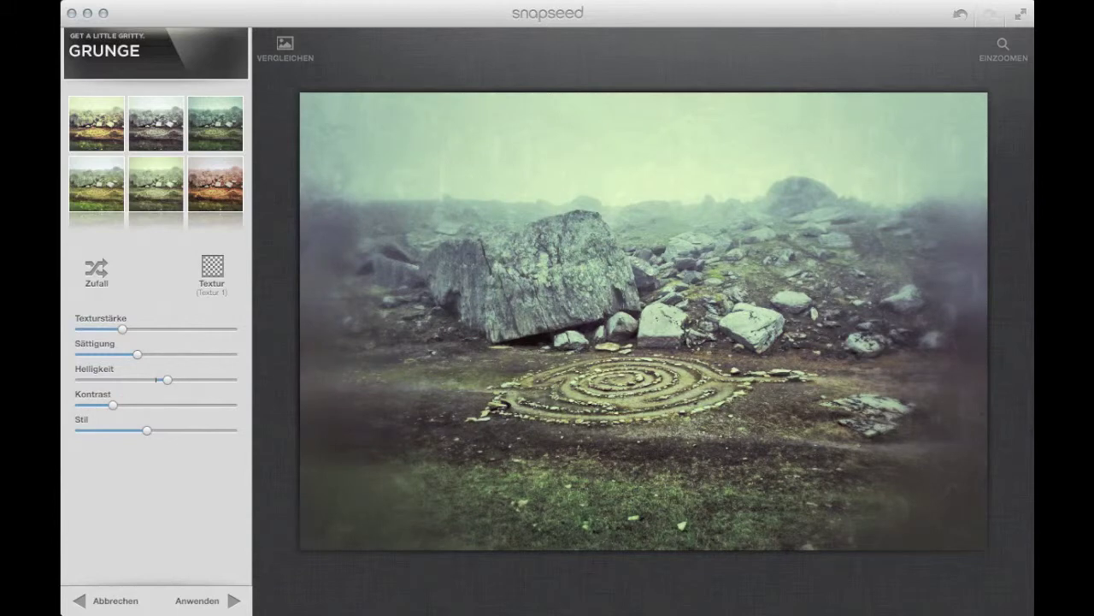
mouse_move(164, 380)
left_mouse_down()
mouse_move(144, 382)
mouse_move(176, 379)
mouse_move(144, 382)
left_mouse_up()
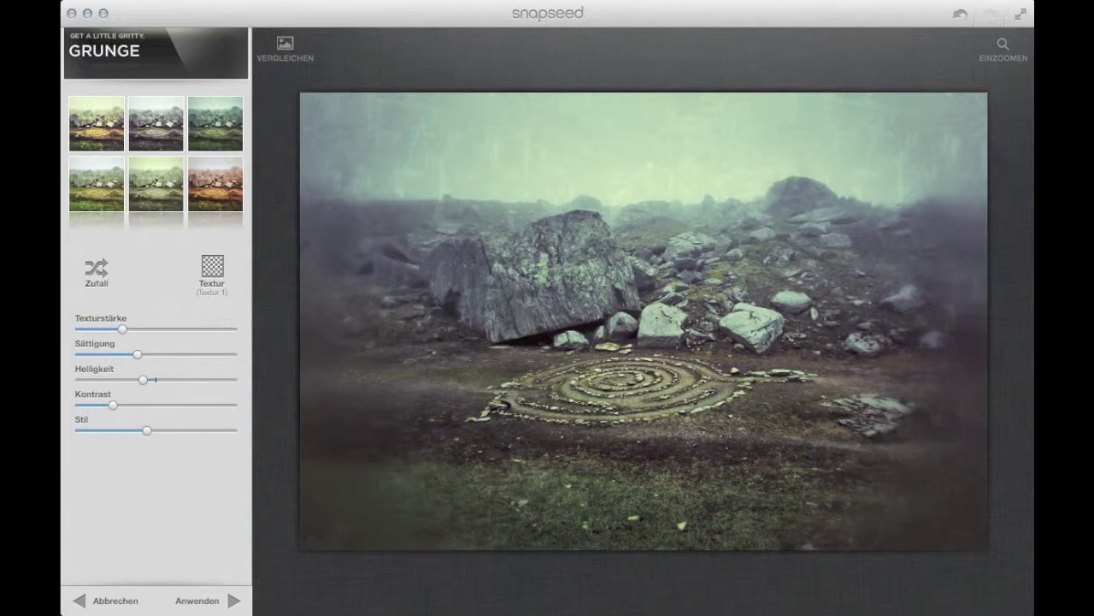
Move the Grunge centre point up into the sky, then discard the Grunge effect.
left_click(644, 321)
left_click_drag(644, 322, 764, 222)
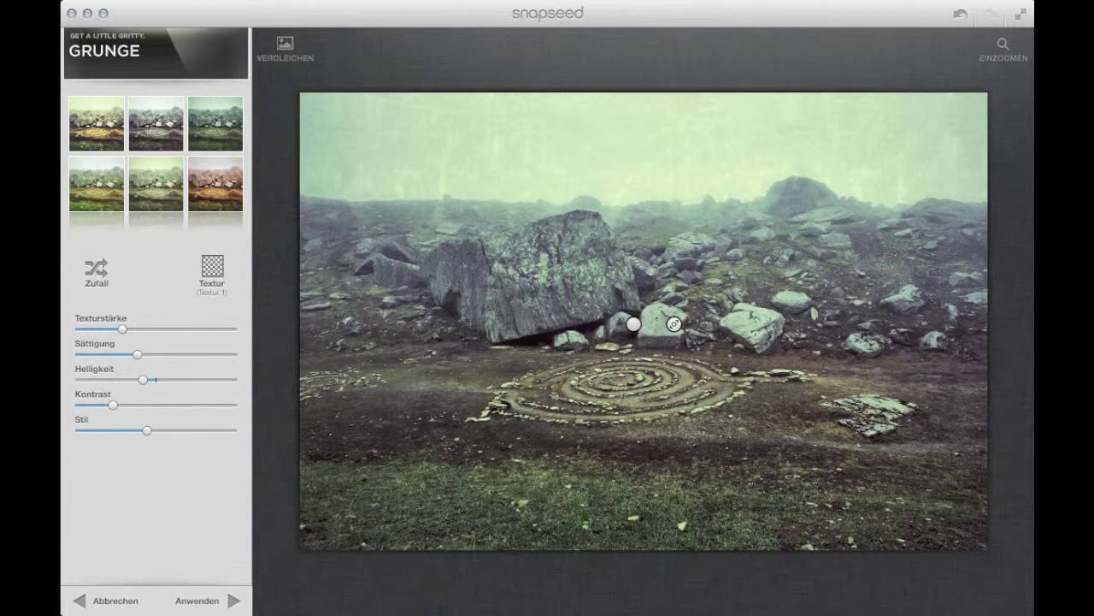
left_click(78, 600)
Open Vintage and shuffle random variations until landing on a Stil 5 look.
left_click(201, 410)
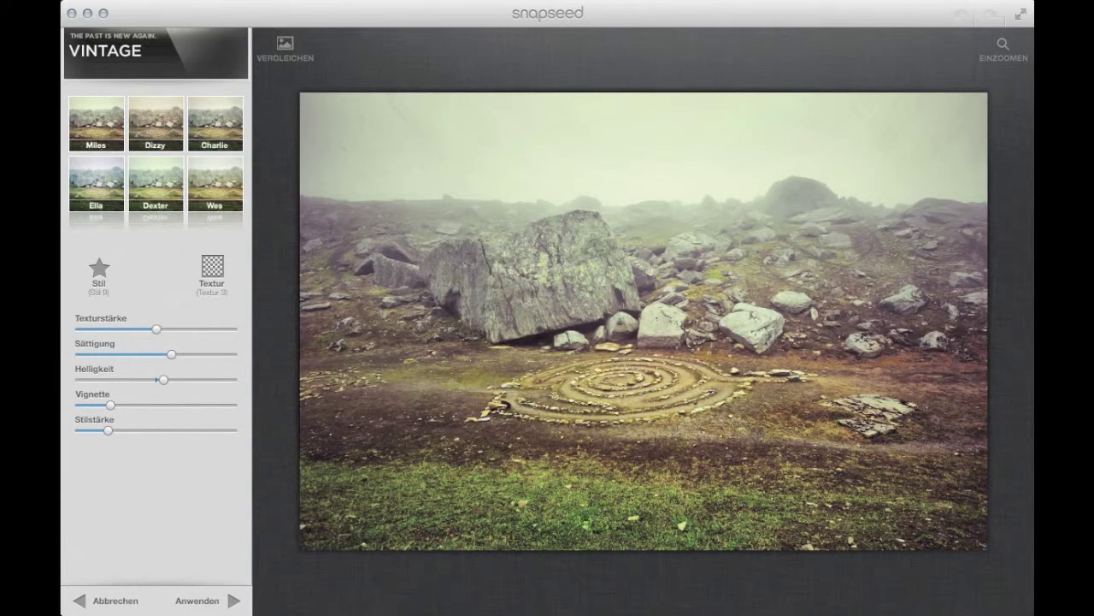
key("space")
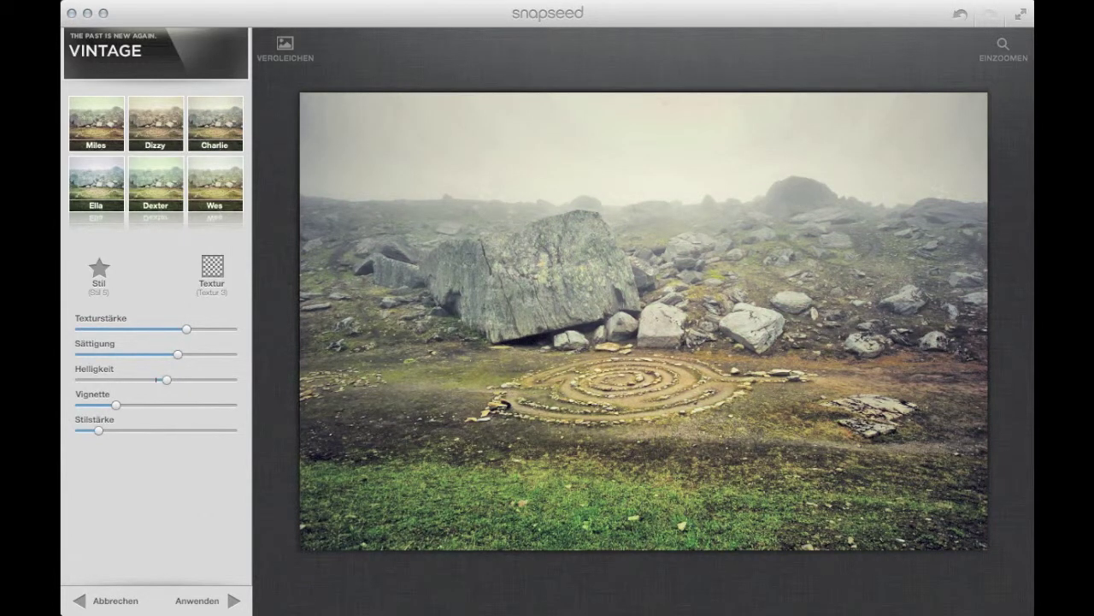
key("space")
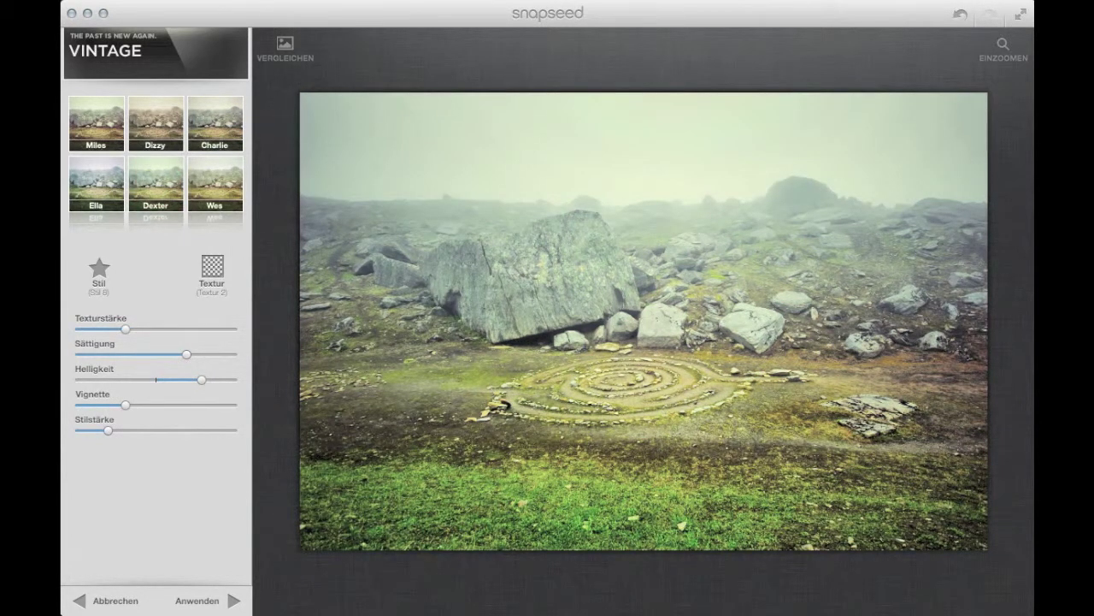
key("space")
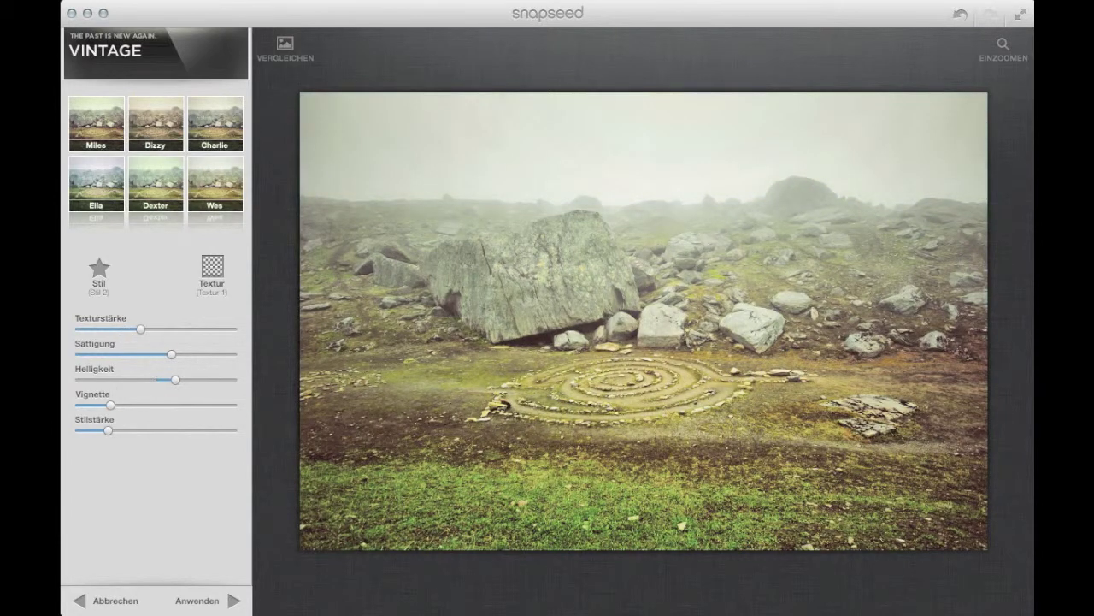
key("space")
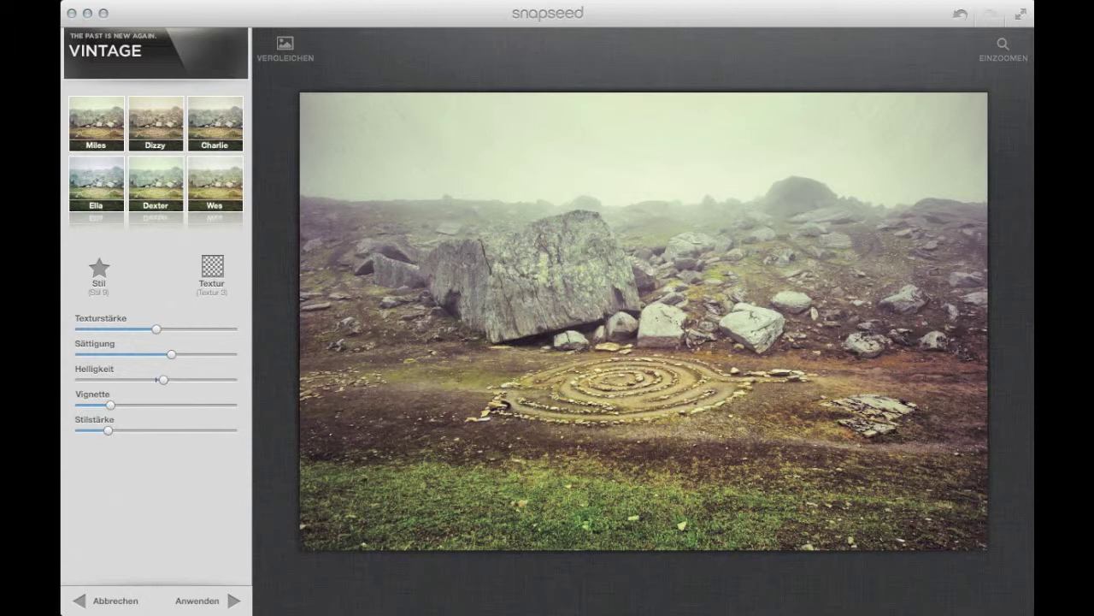
key("space")
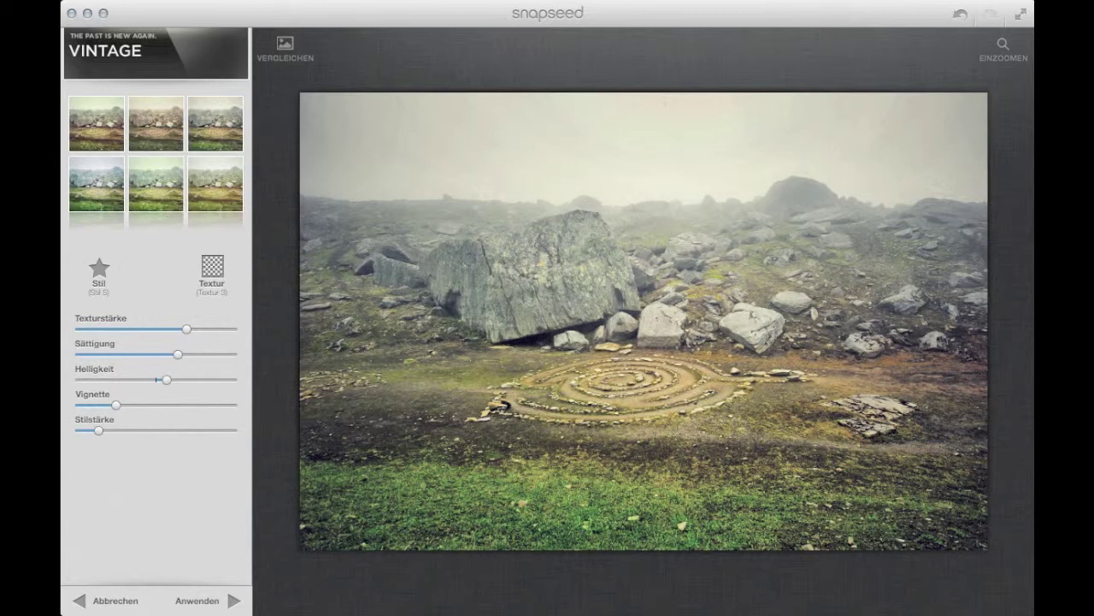
Set Vintage to Textur 1 with stronger texture and darker vignette, keep Stil 5, and apply.
mouse_move(186, 328)
left_mouse_down()
mouse_move(213, 326)
mouse_move(193, 329)
left_mouse_up()
left_click(212, 266)
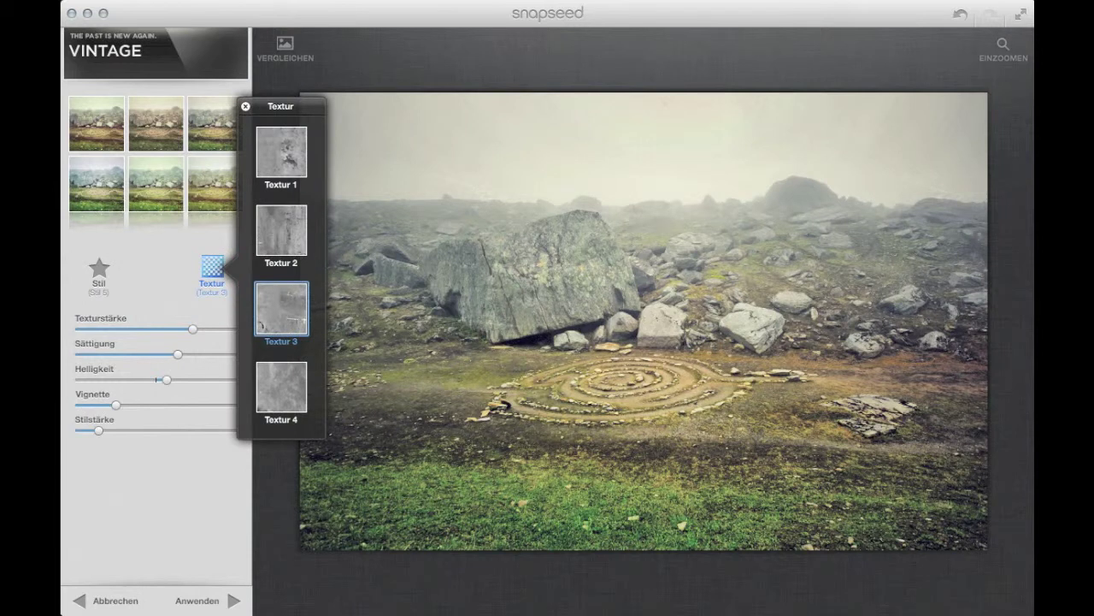
left_click(281, 152)
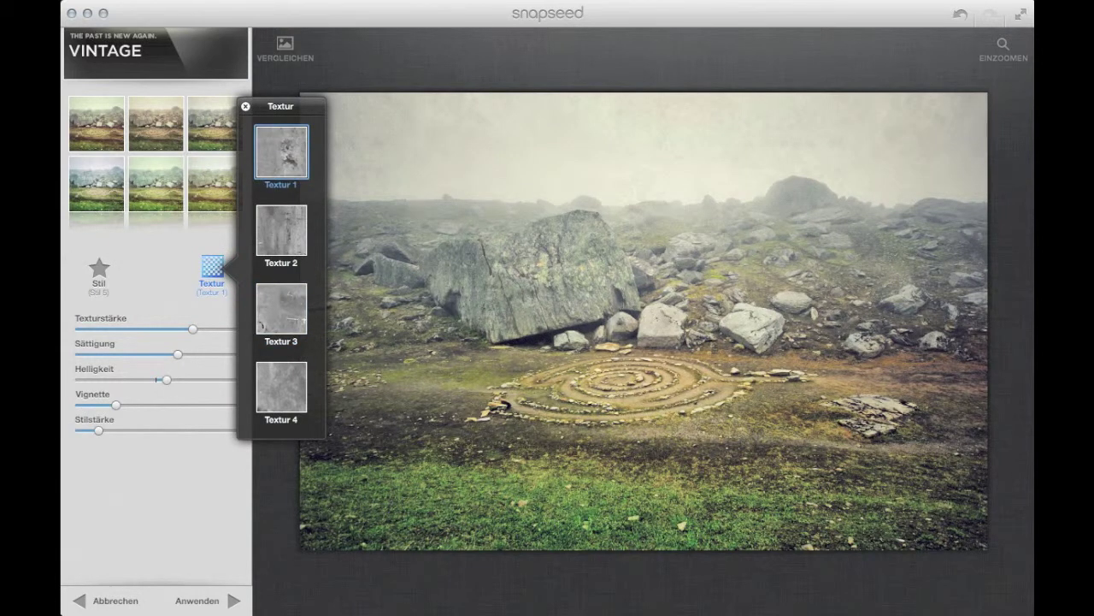
left_click_drag(193, 329, 189, 353)
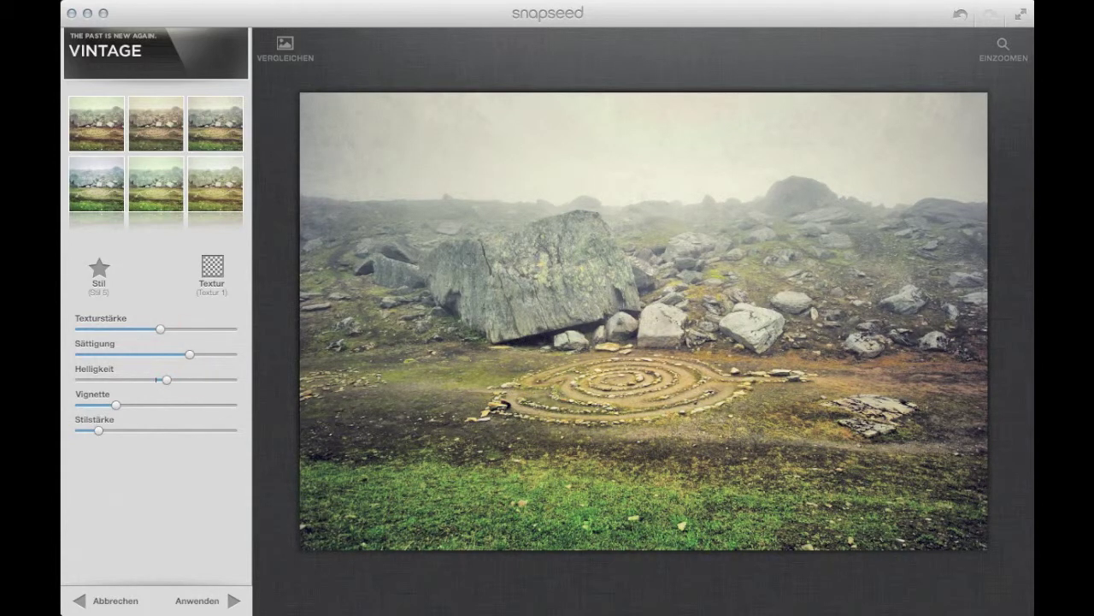
left_click_drag(116, 404, 101, 430)
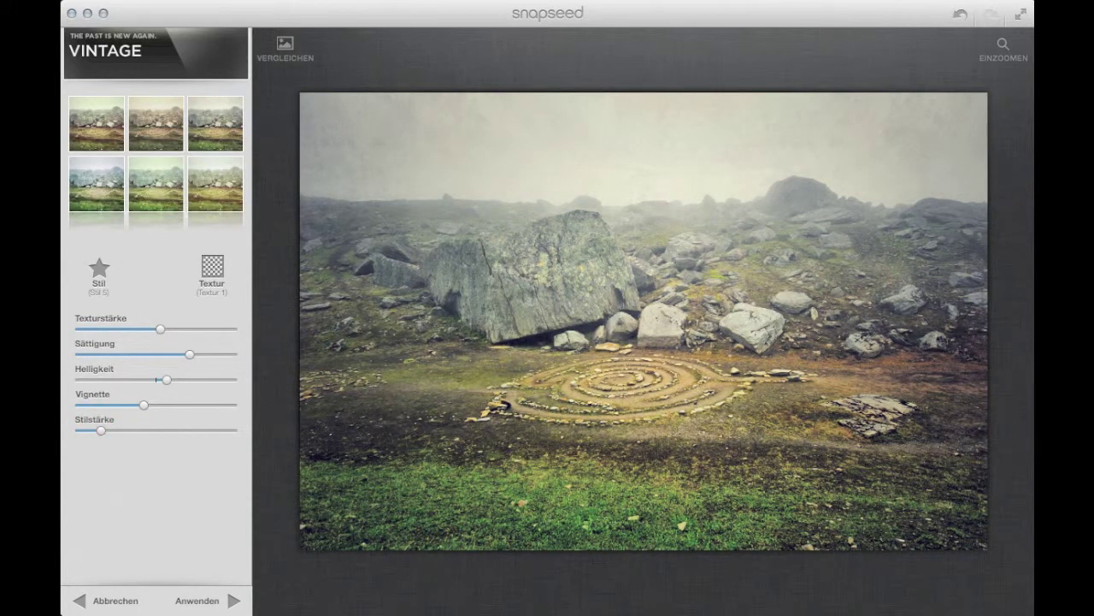
left_click(100, 267)
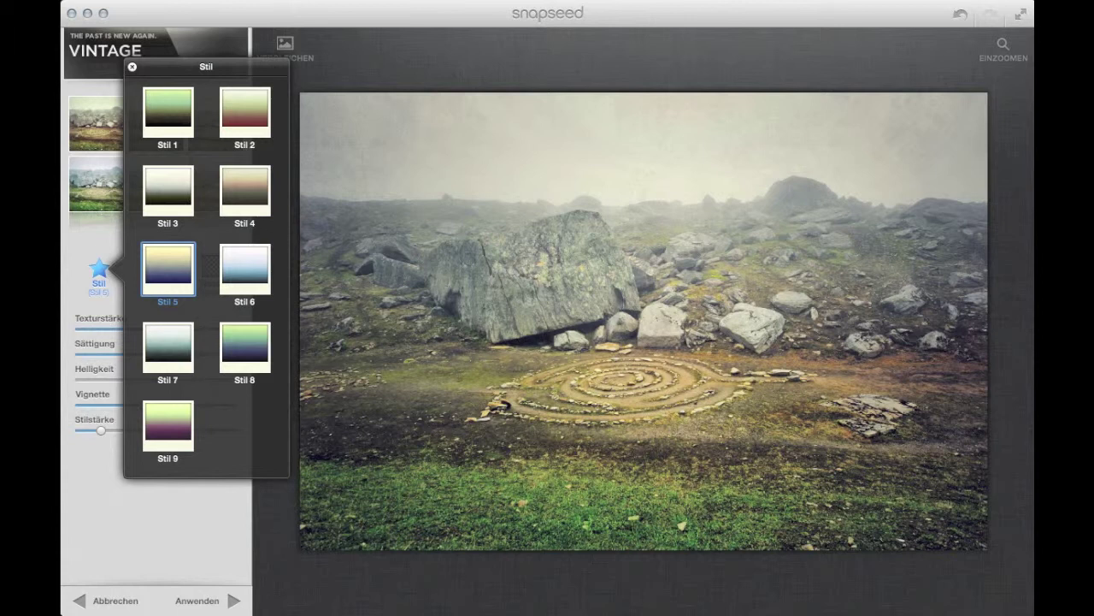
key("Escape")
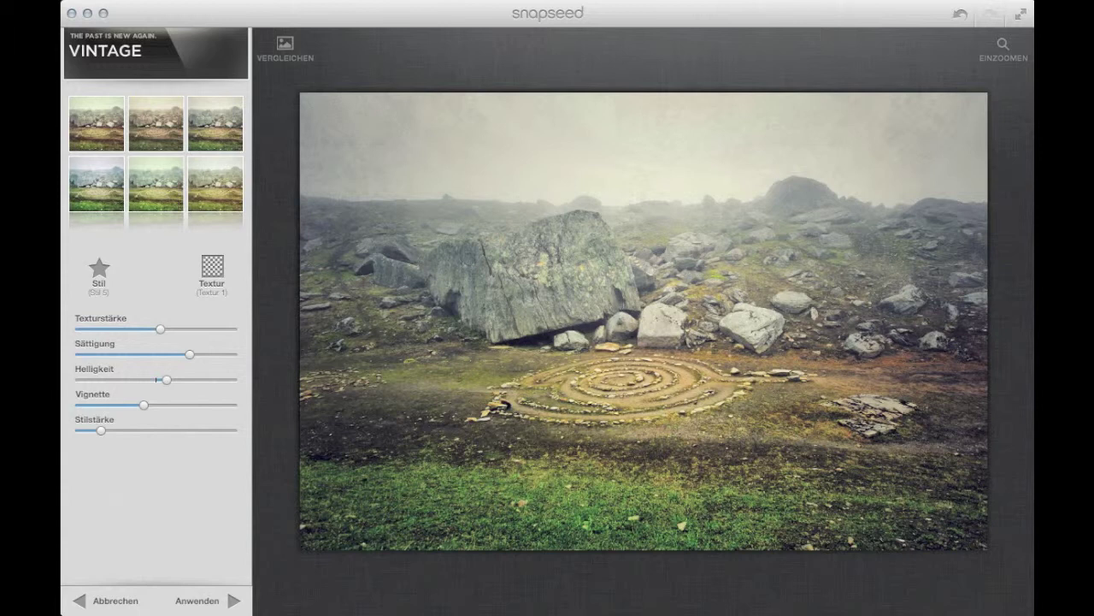
left_click(231, 600)
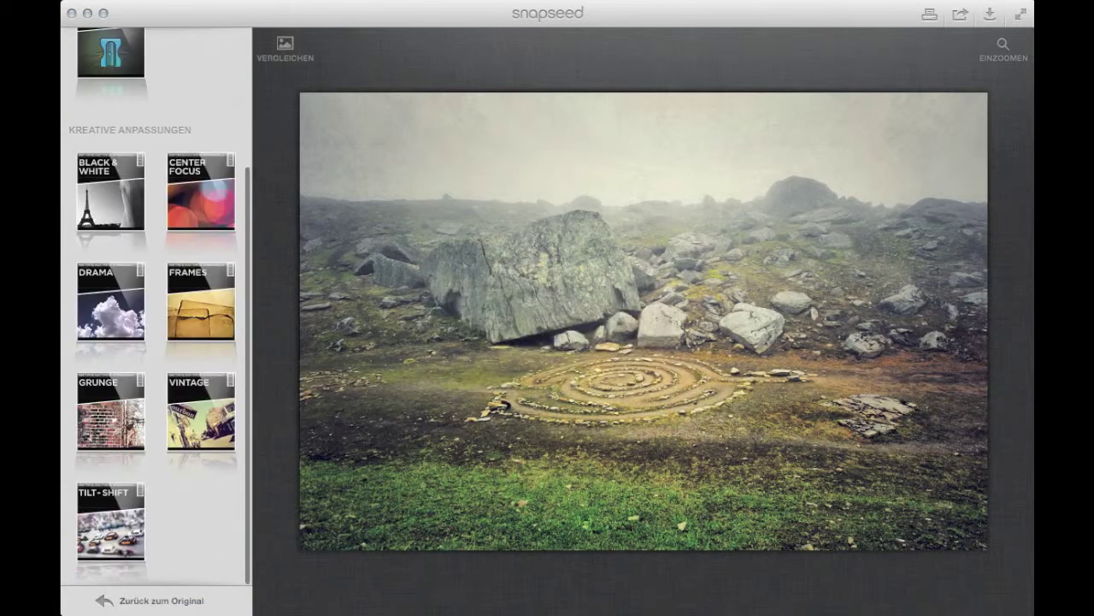
In Black & White, compare red, orange, yellow and green filters, settling on Rotfilter.
left_click(110, 193)
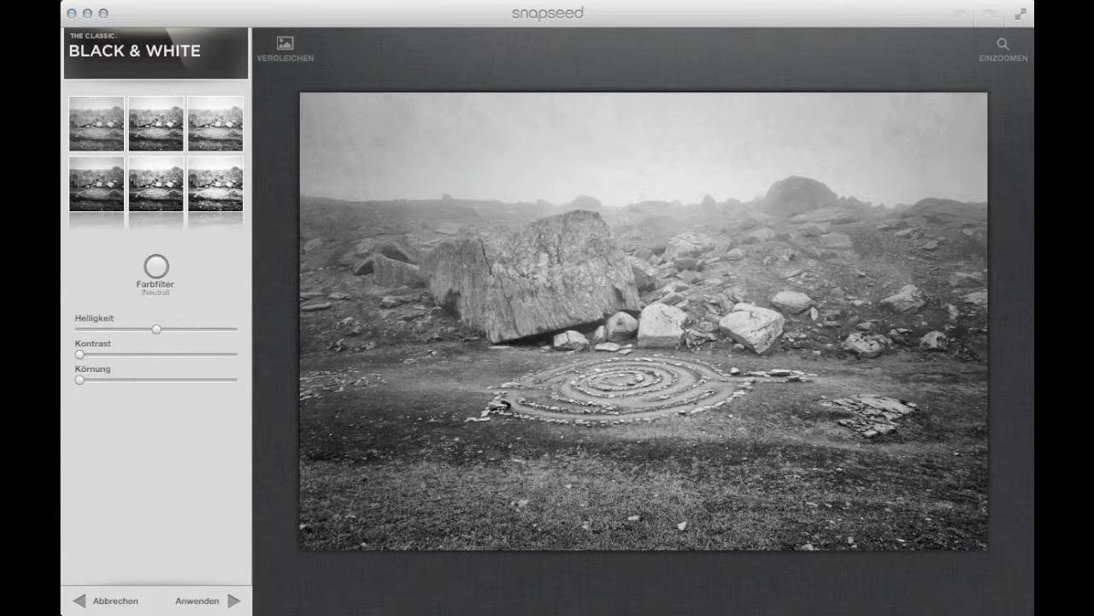
left_click(155, 268)
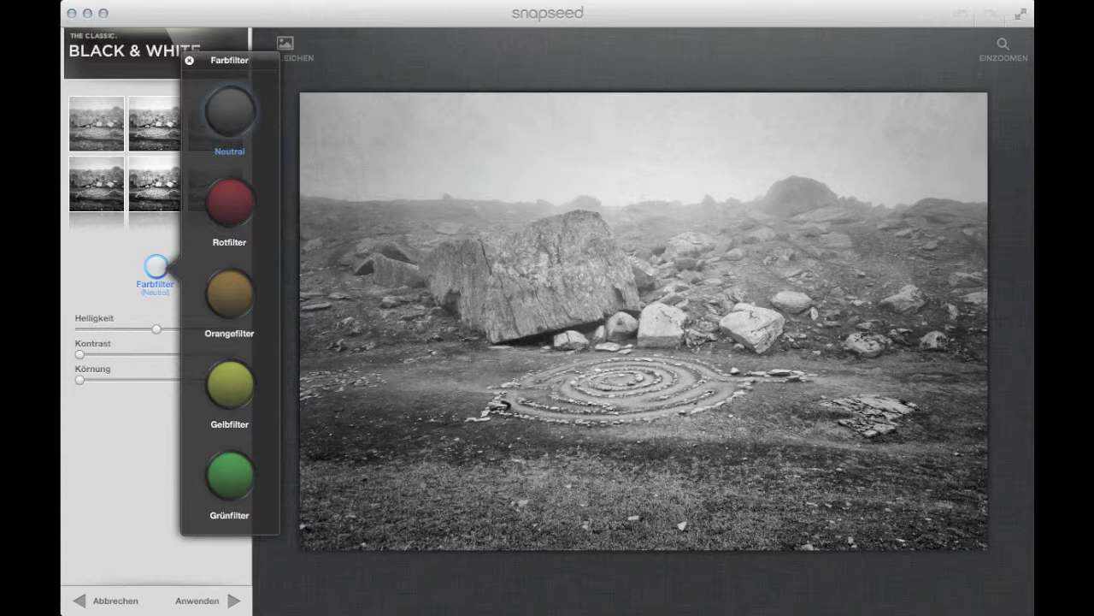
left_click(229, 201)
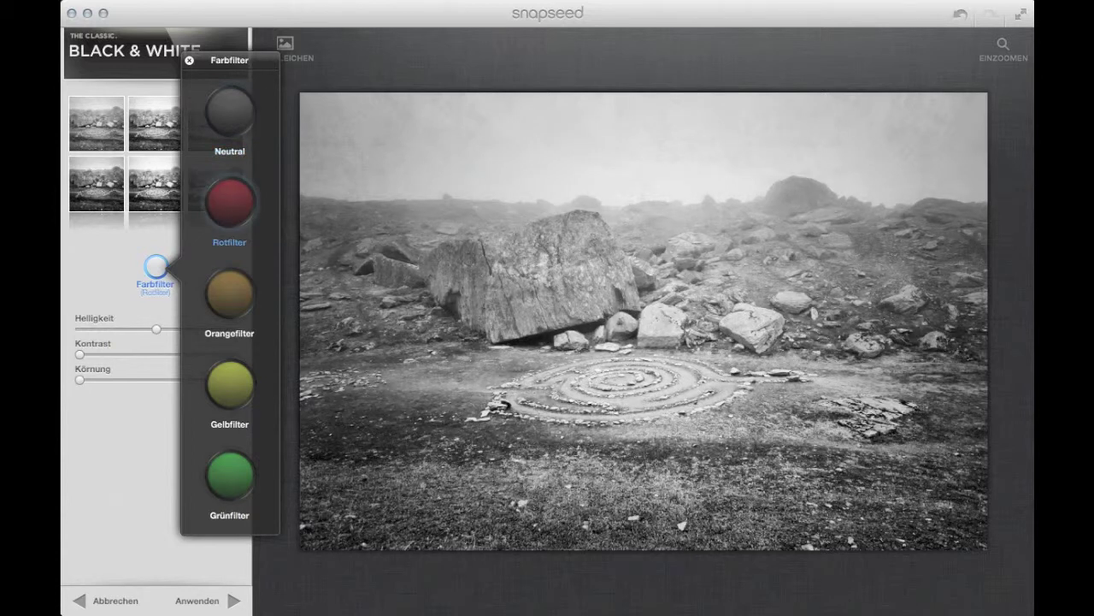
left_click(230, 292)
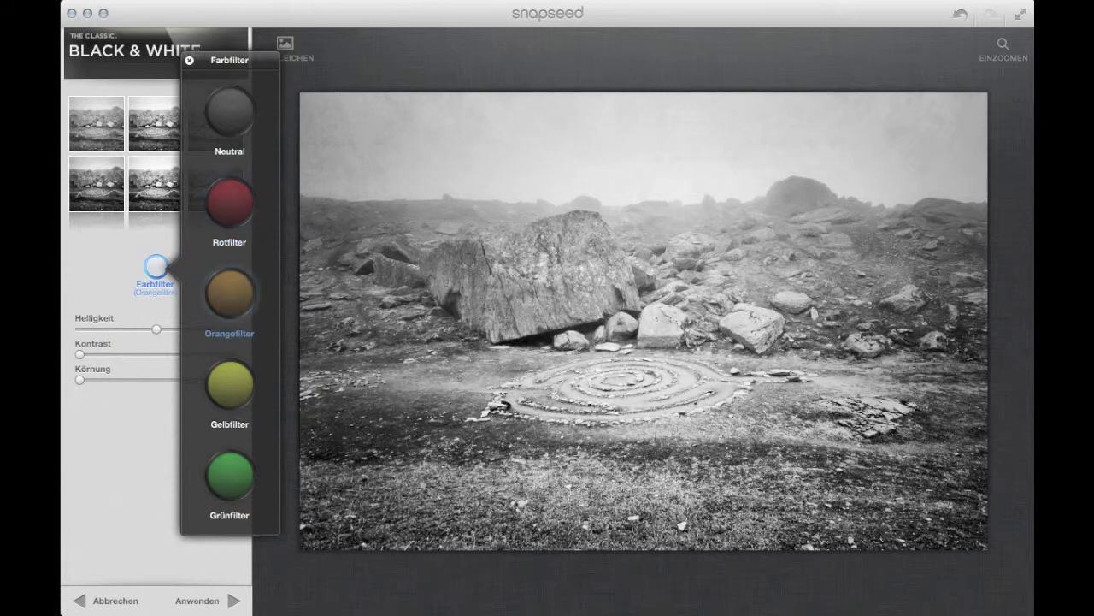
left_click(230, 383)
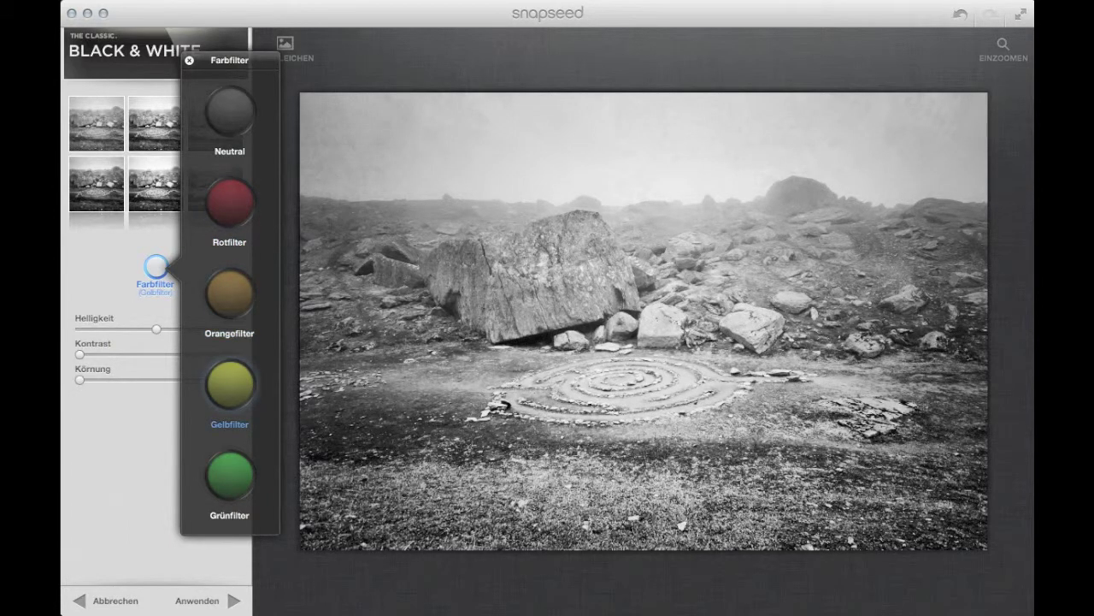
left_click(230, 475)
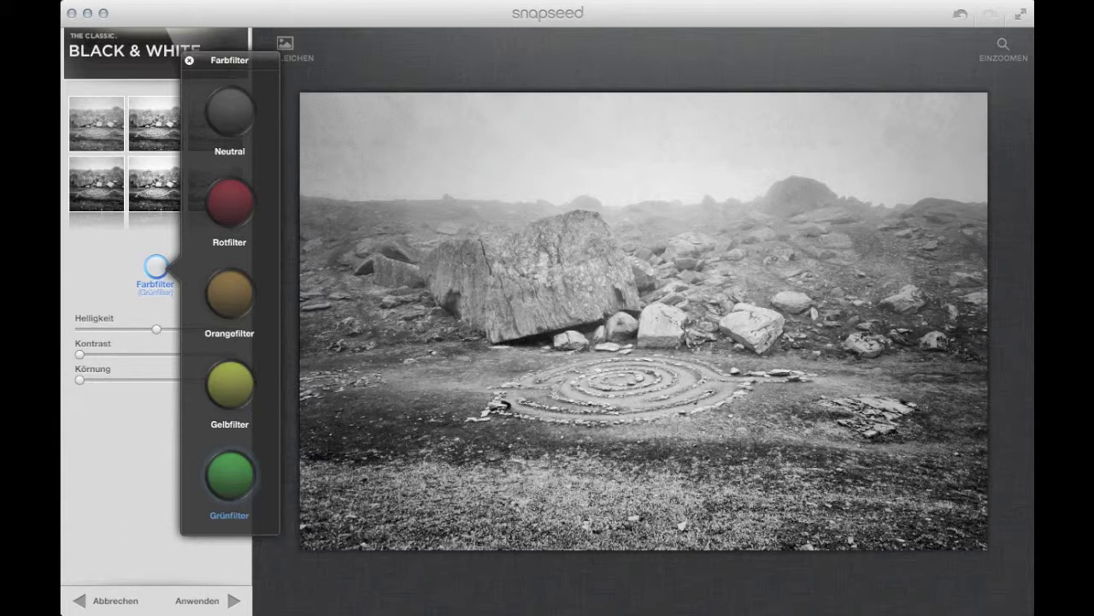
left_click(230, 202)
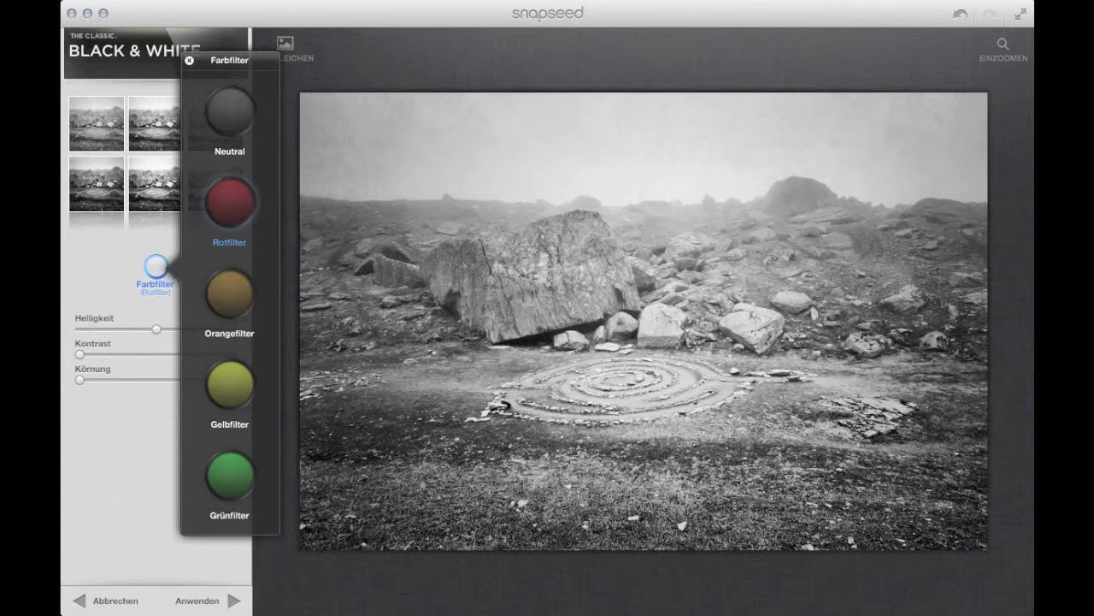
left_click(230, 475)
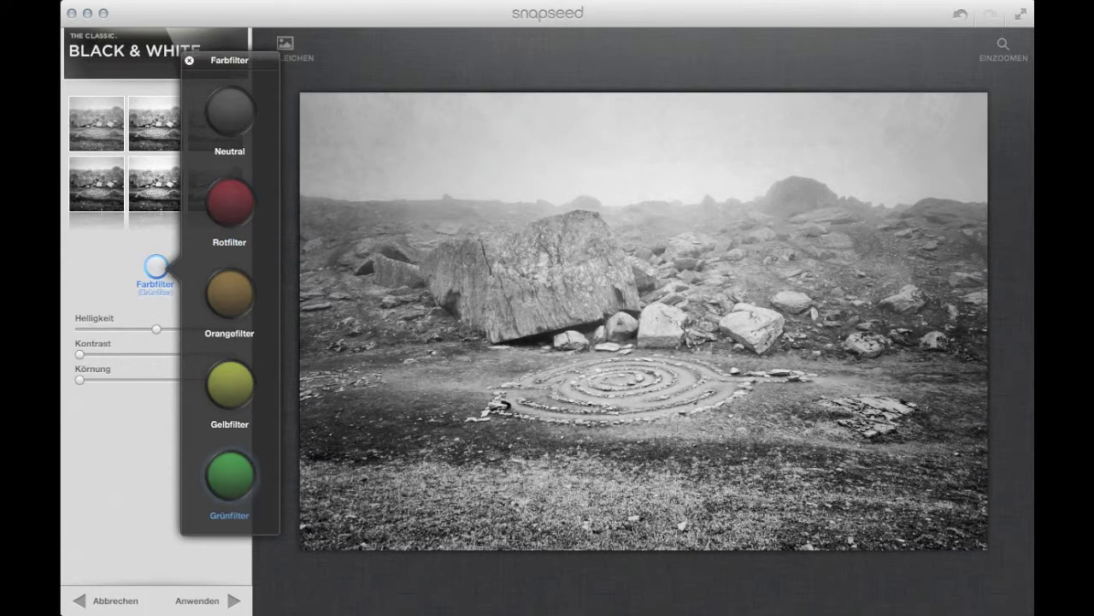
left_click(230, 202)
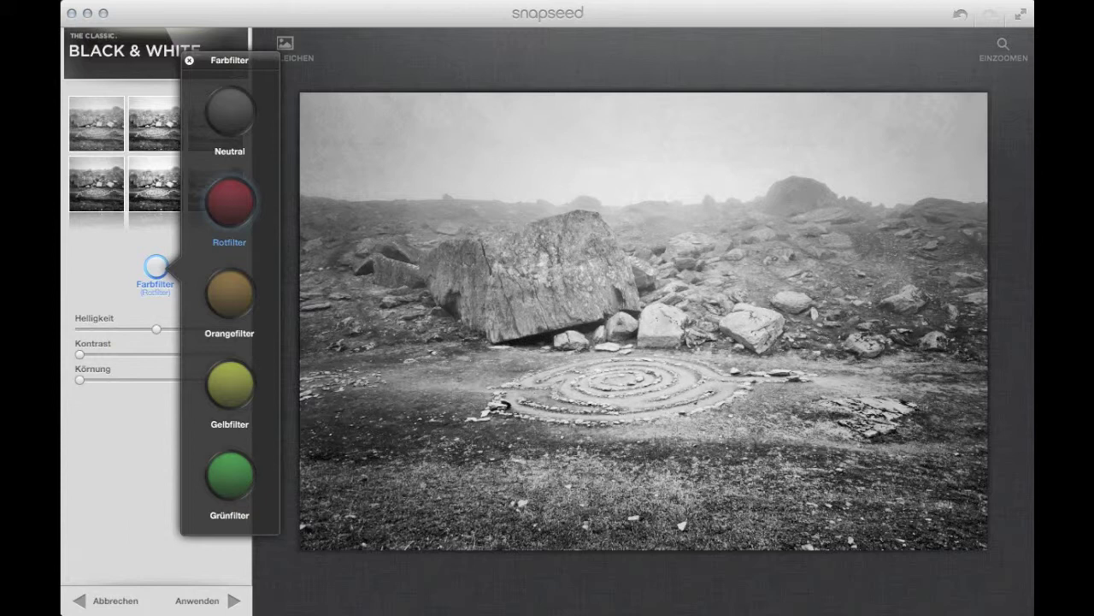
key("Escape")
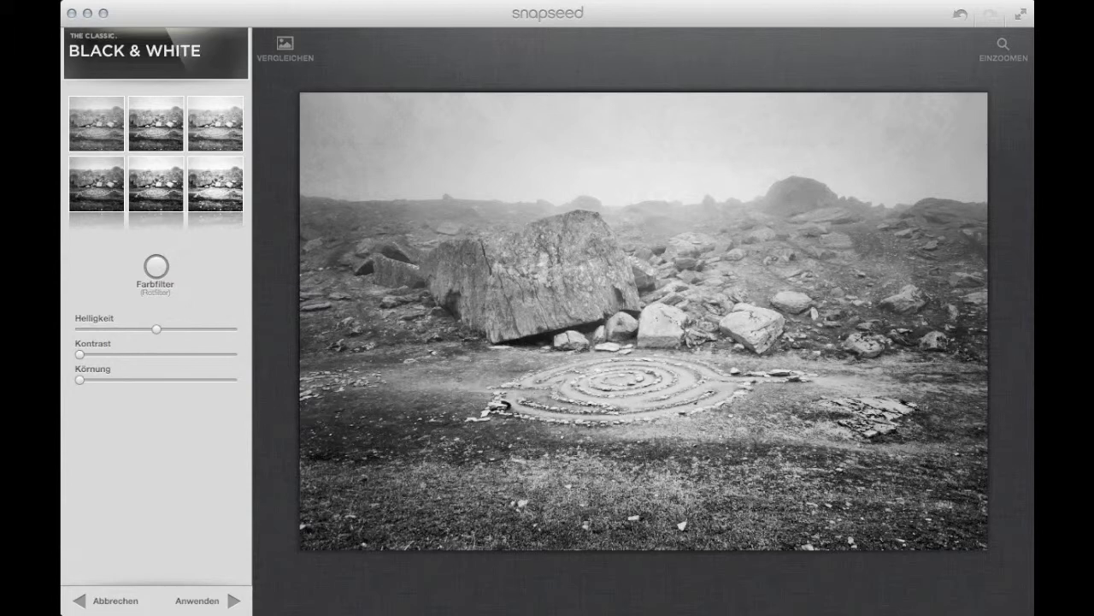
Raise the contrast, add film grain to about two thirds, and slightly lower brightness and contrast.
left_click_drag(80, 354, 151, 330)
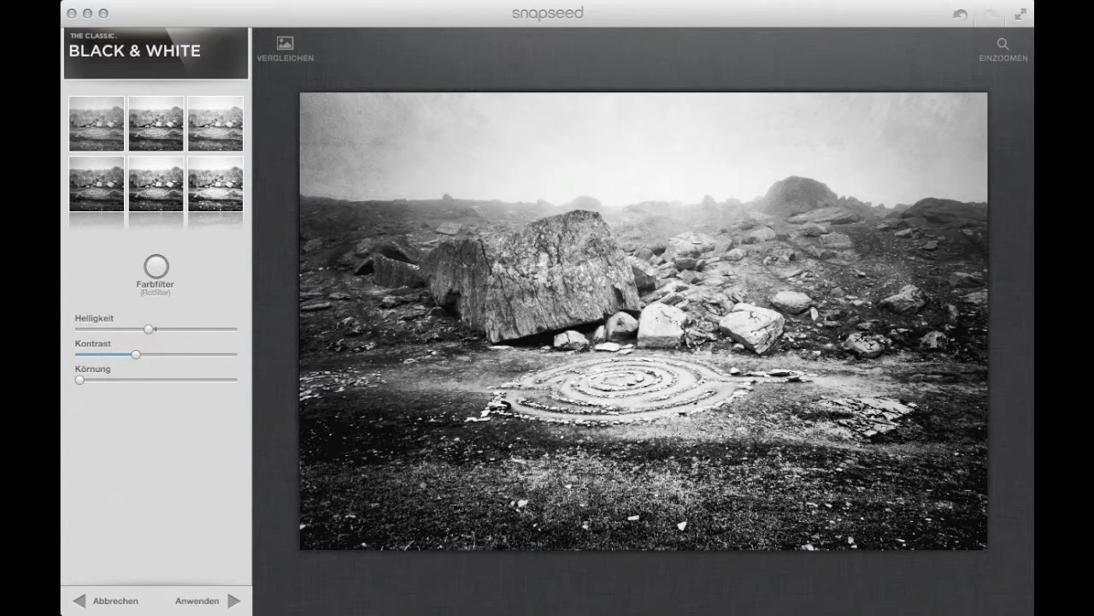
left_click_drag(136, 354, 133, 354)
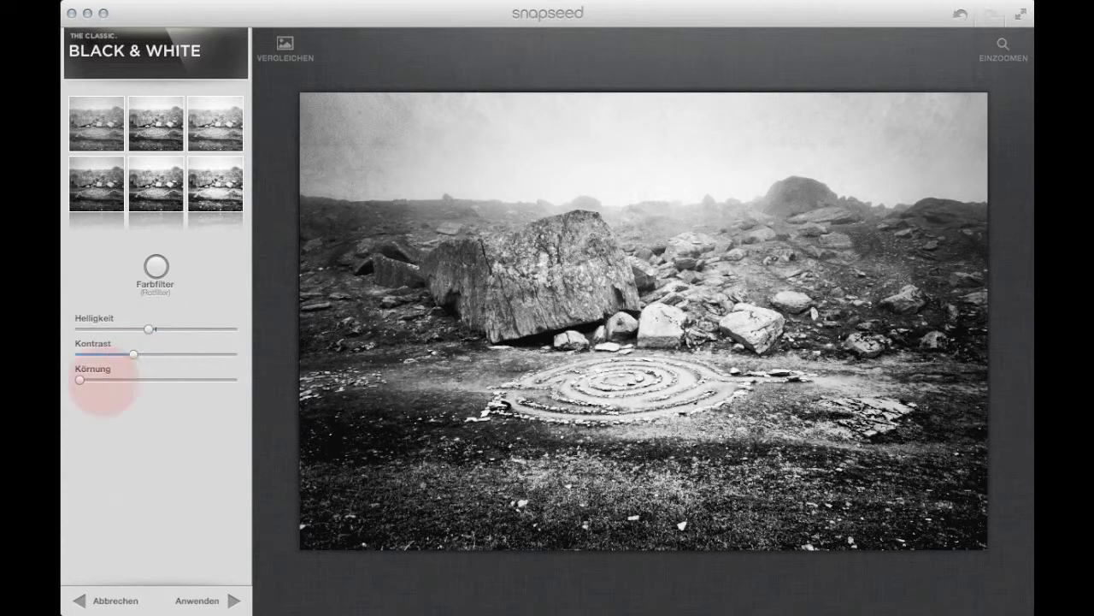
left_click_drag(79, 378, 176, 379)
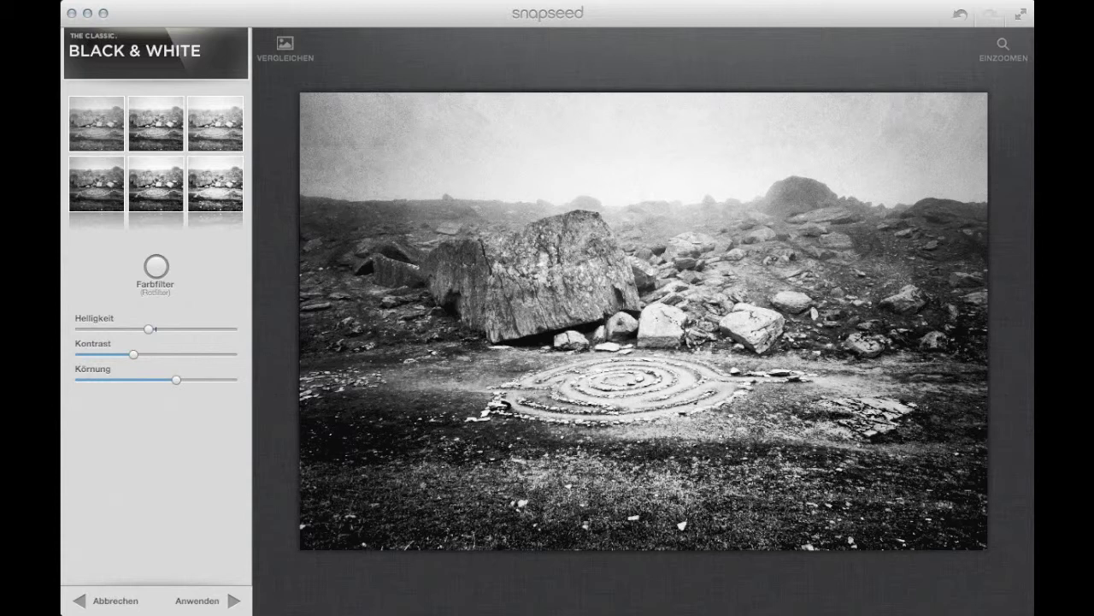
mouse_move(150, 328)
left_mouse_down()
mouse_move(110, 354)
mouse_move(144, 329)
mouse_move(129, 330)
mouse_move(148, 329)
left_mouse_up()
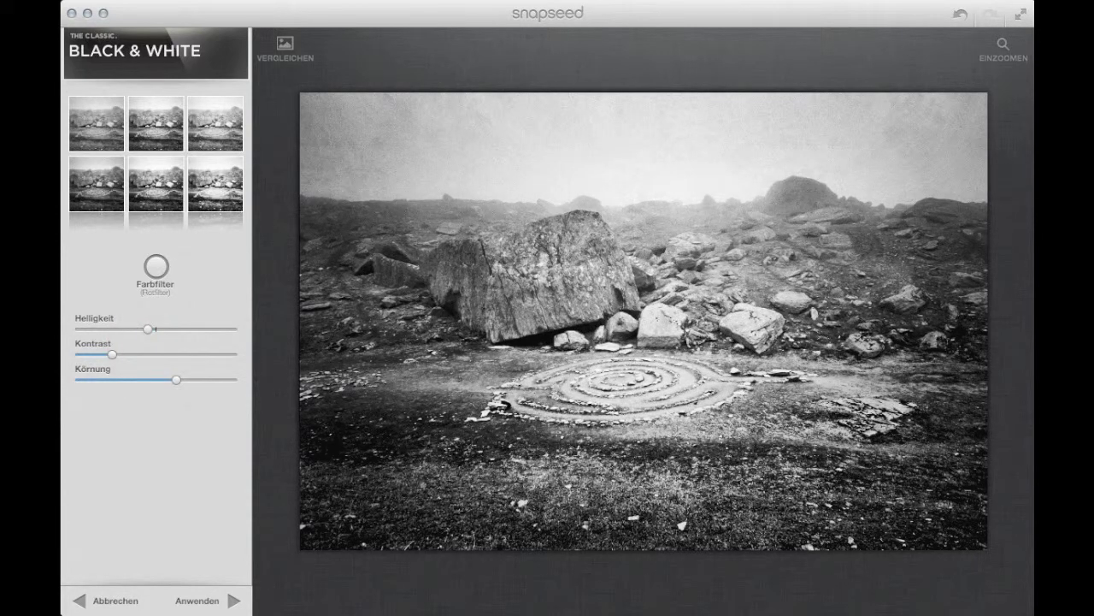
left_click(156, 266)
Compare the Neutral, green and red colour filters, keep the red filter, and apply the effect.
left_click(229, 110)
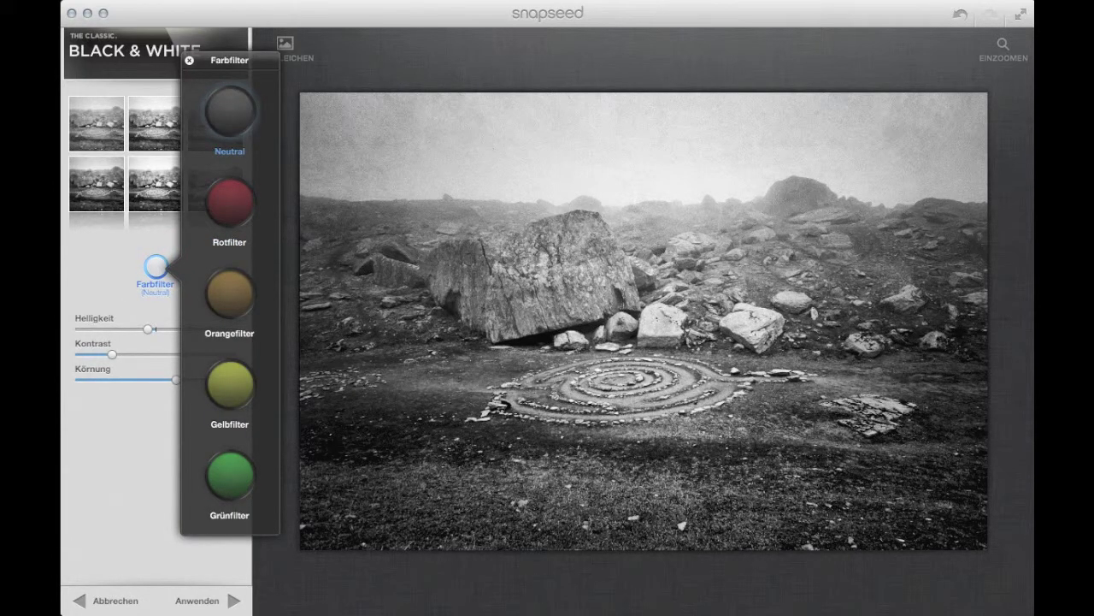
left_click(229, 202)
left_click(229, 474)
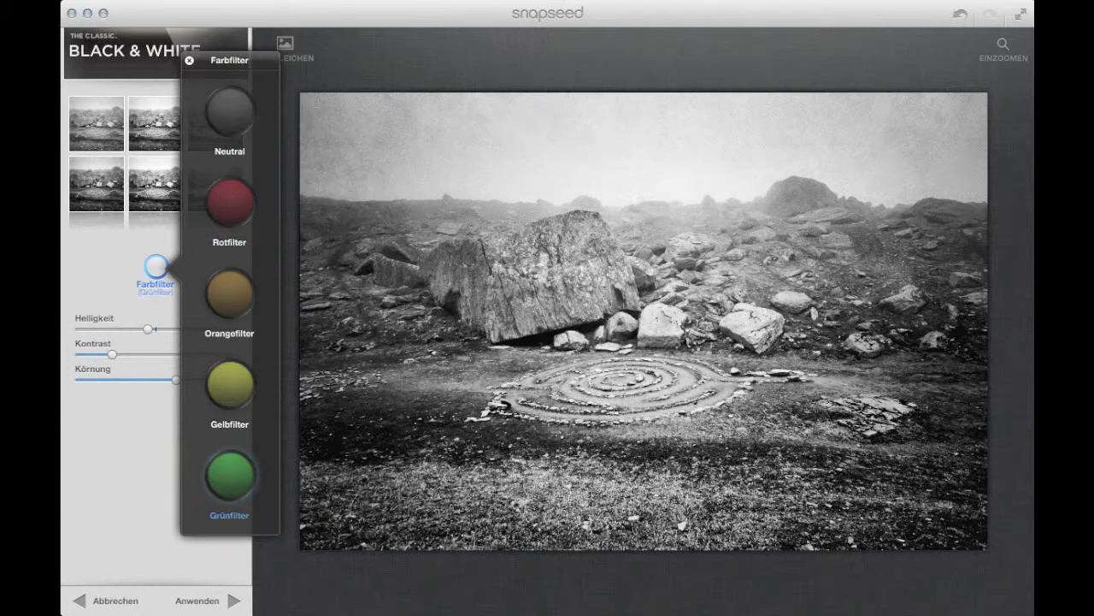
left_click(229, 202)
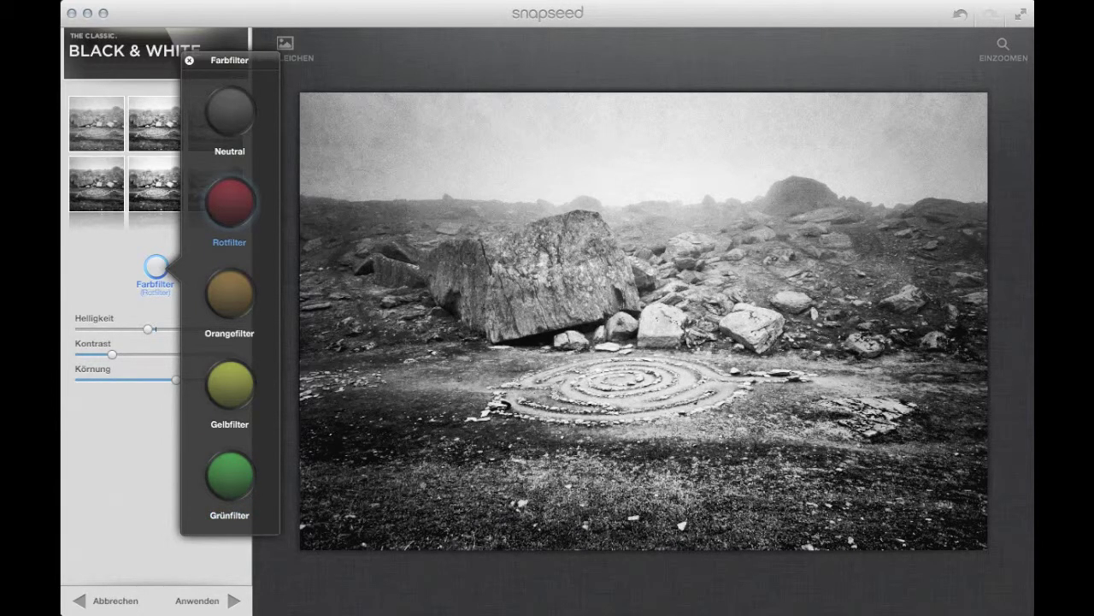
left_click(156, 267)
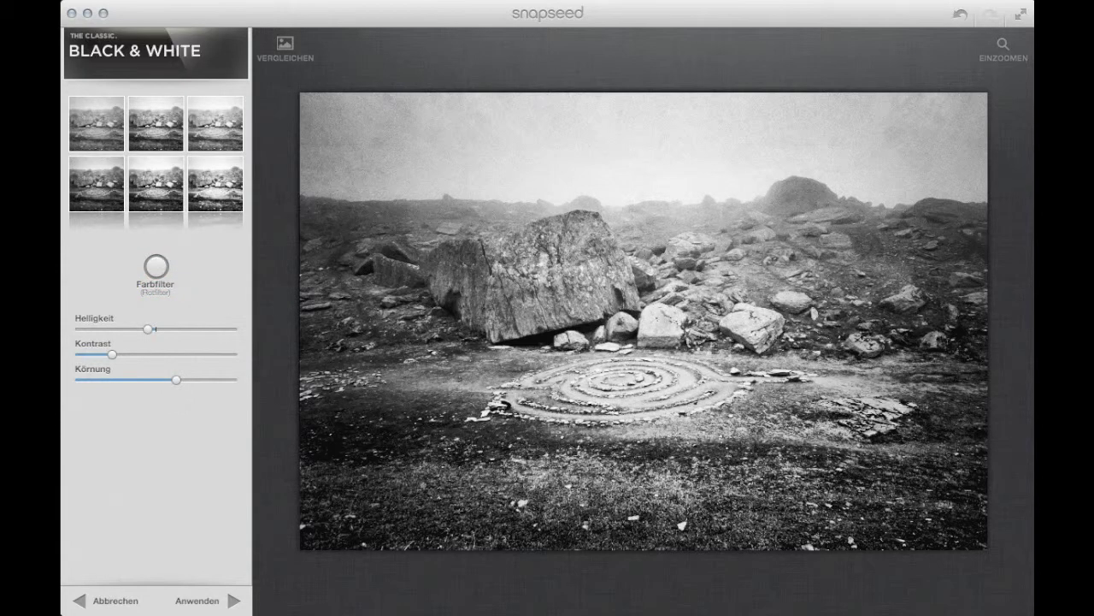
left_click(234, 600)
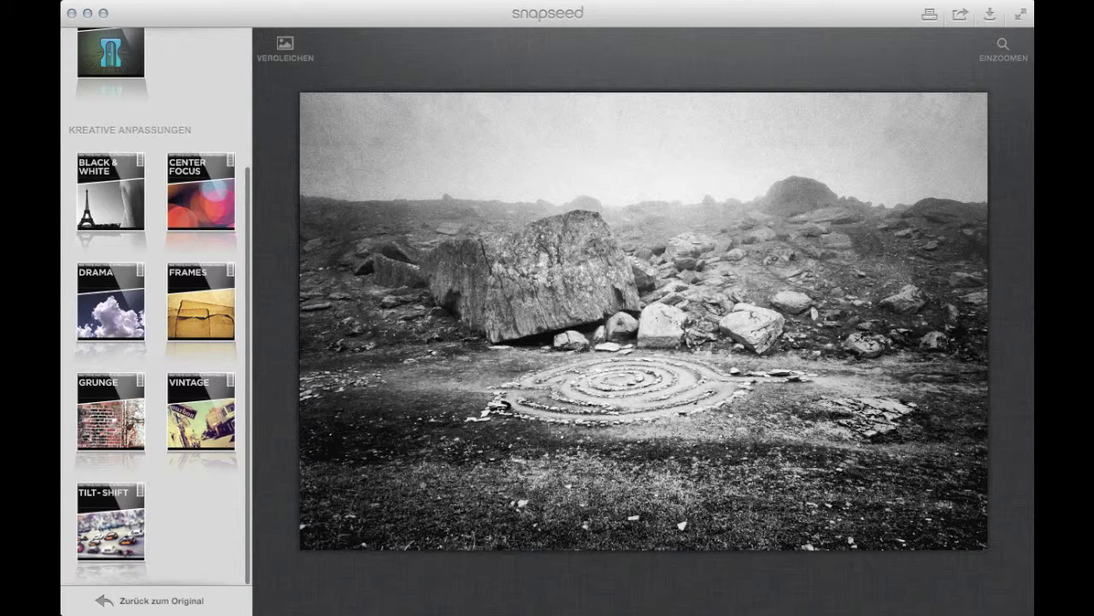
Save the black-and-white edit with Ablage > Speichern, producing _1M89875_edit.tif.
left_click_drag(246, 199, 246, 63)
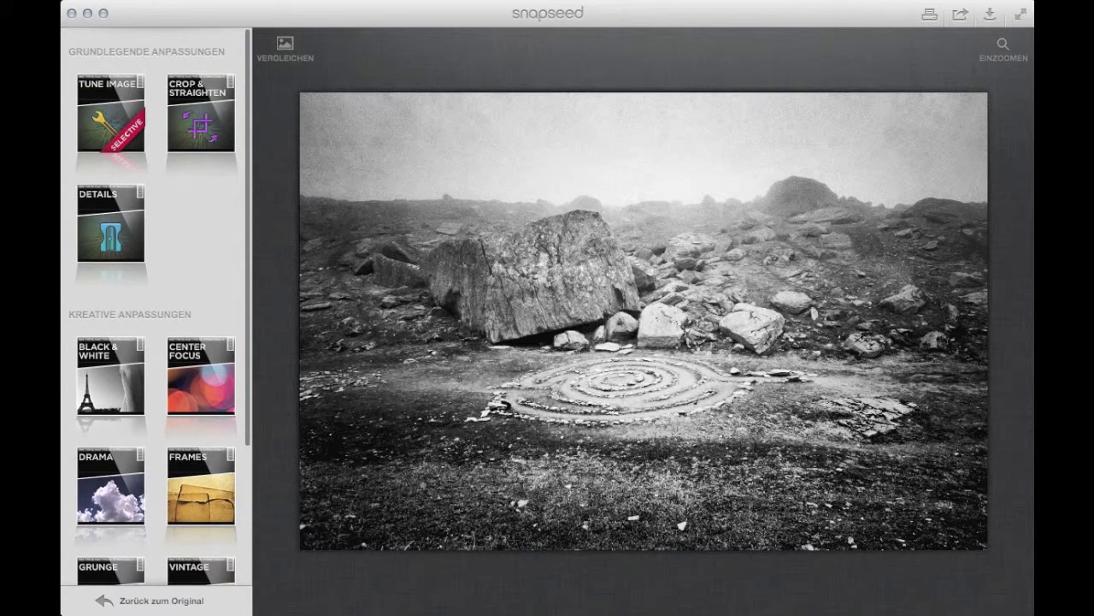
left_click(86, 0)
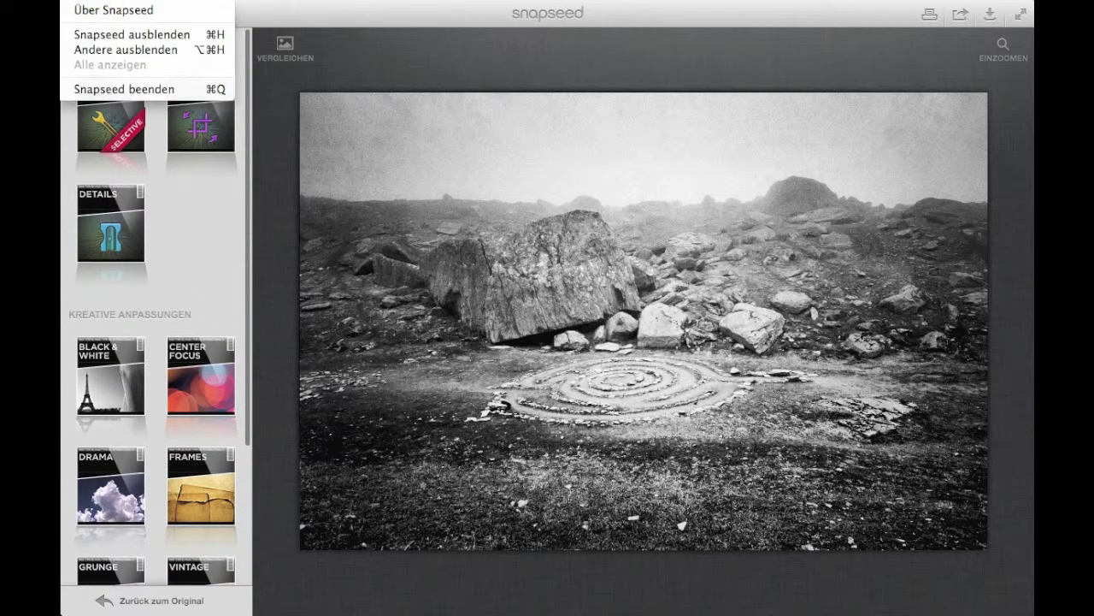
mouse_move(150, 0)
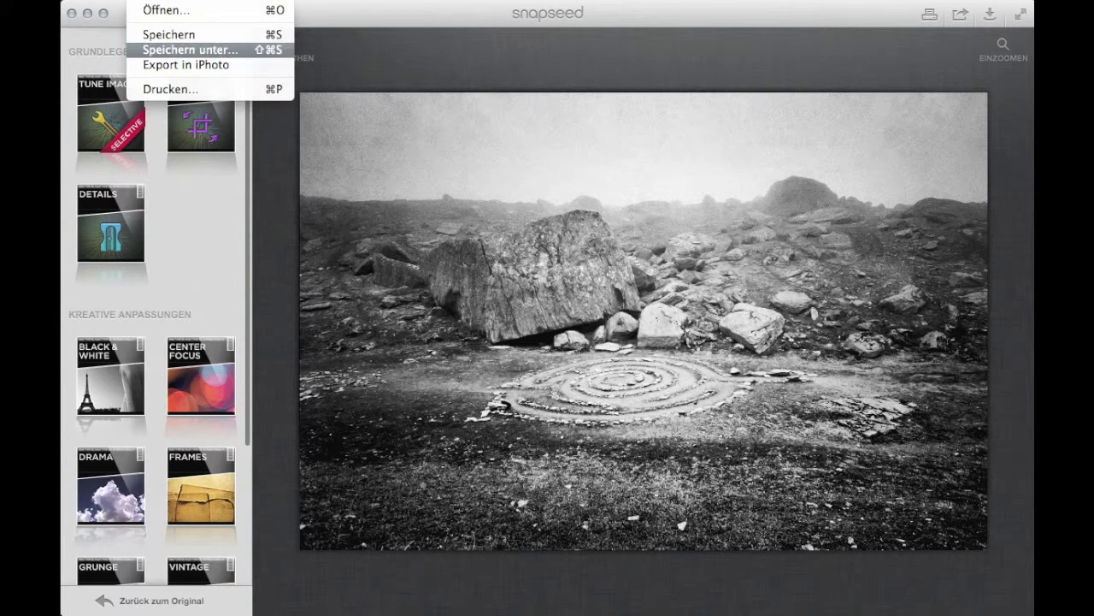
left_click(175, 34)
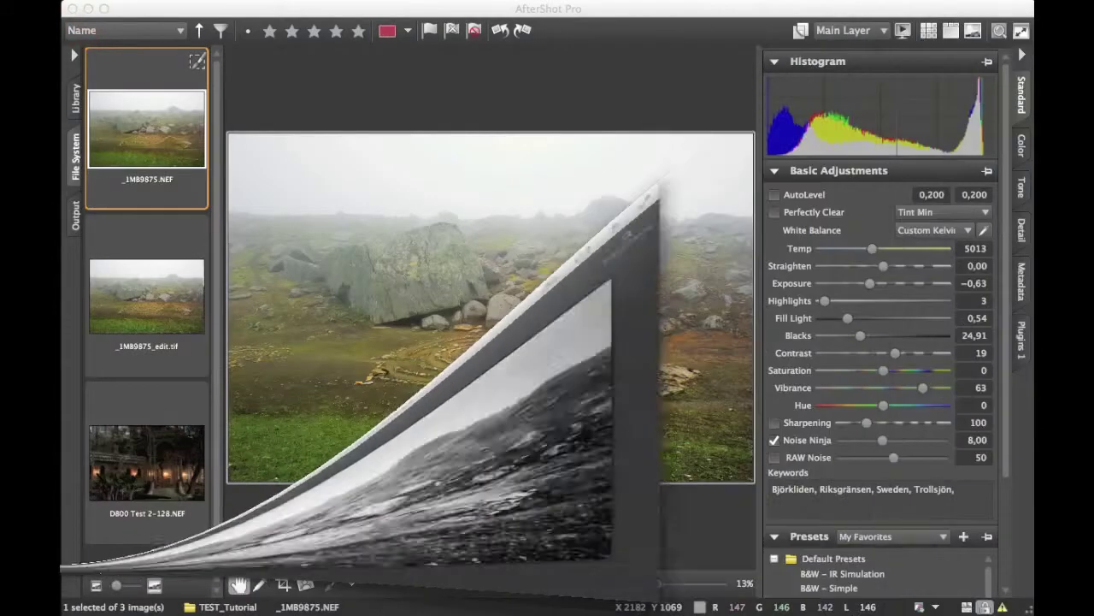
Refresh TEST_Tutorial in AfterShot Pro's folder tree and view the new _1M89875_edit.tif thumbnail.
left_click(253, 85)
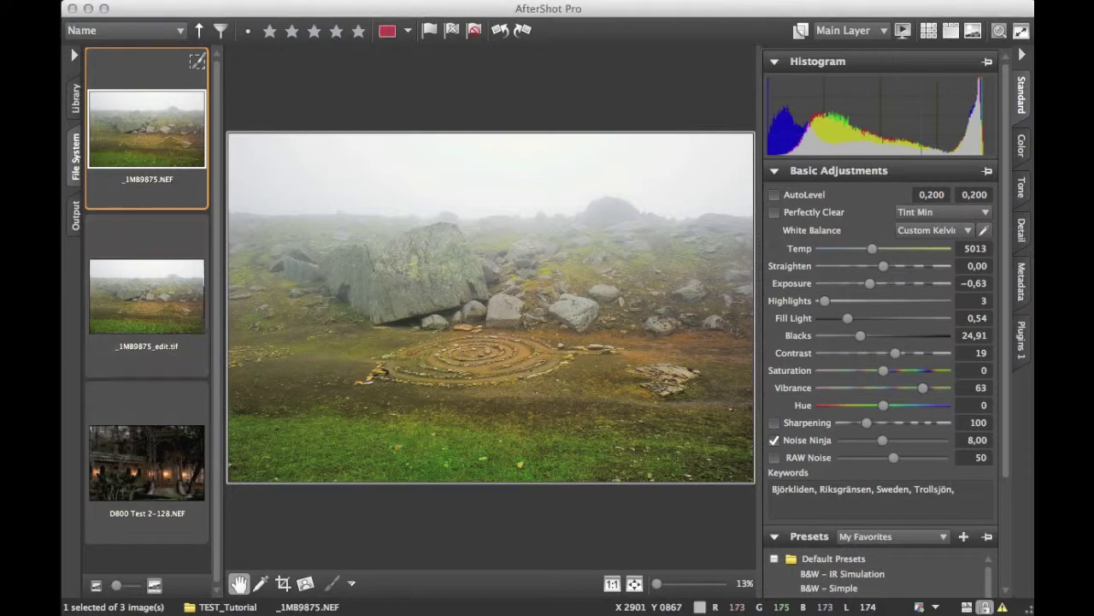
left_click(74, 55)
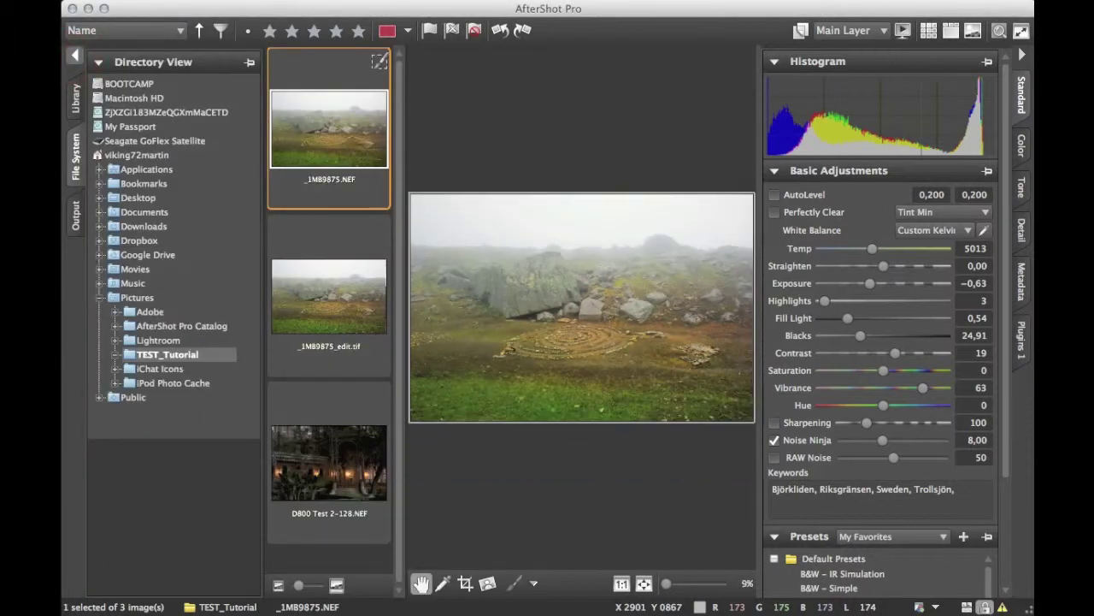
right_click(135, 354)
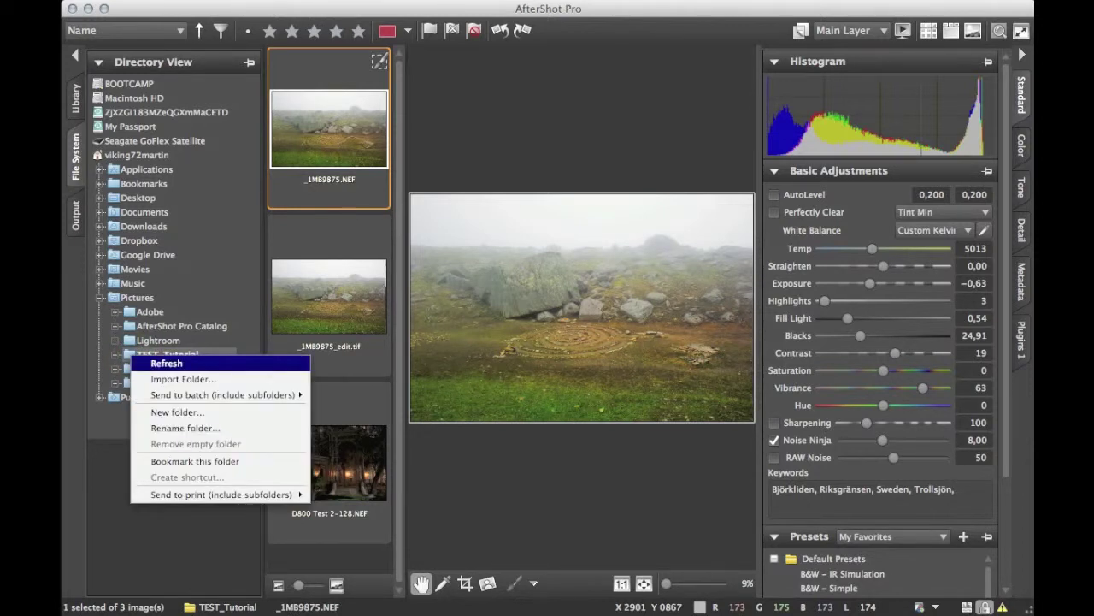
left_click(166, 364)
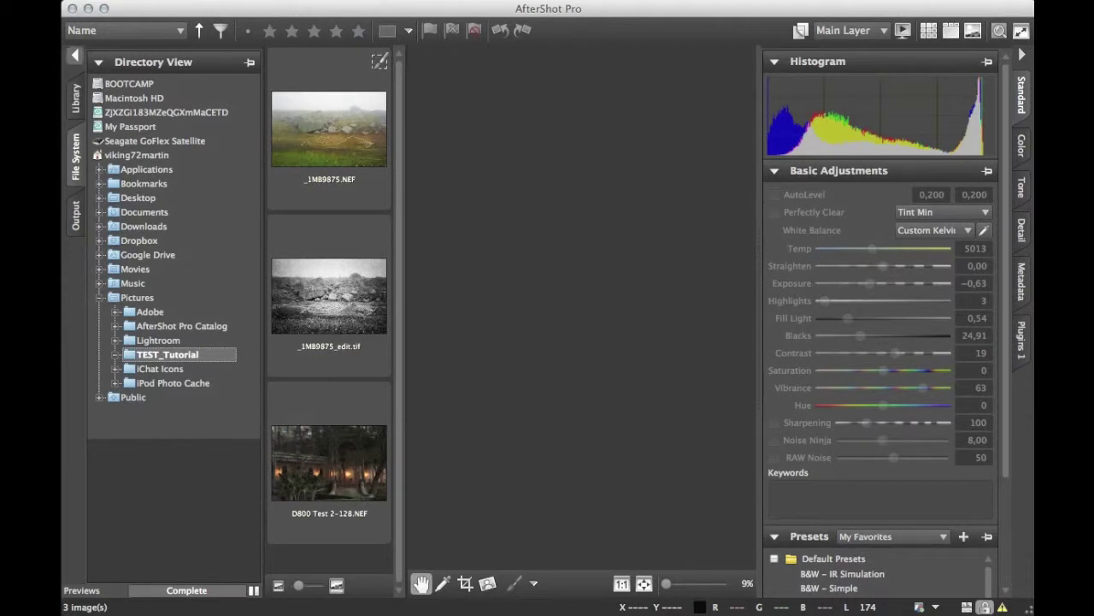
left_click(74, 54)
left_click(146, 296)
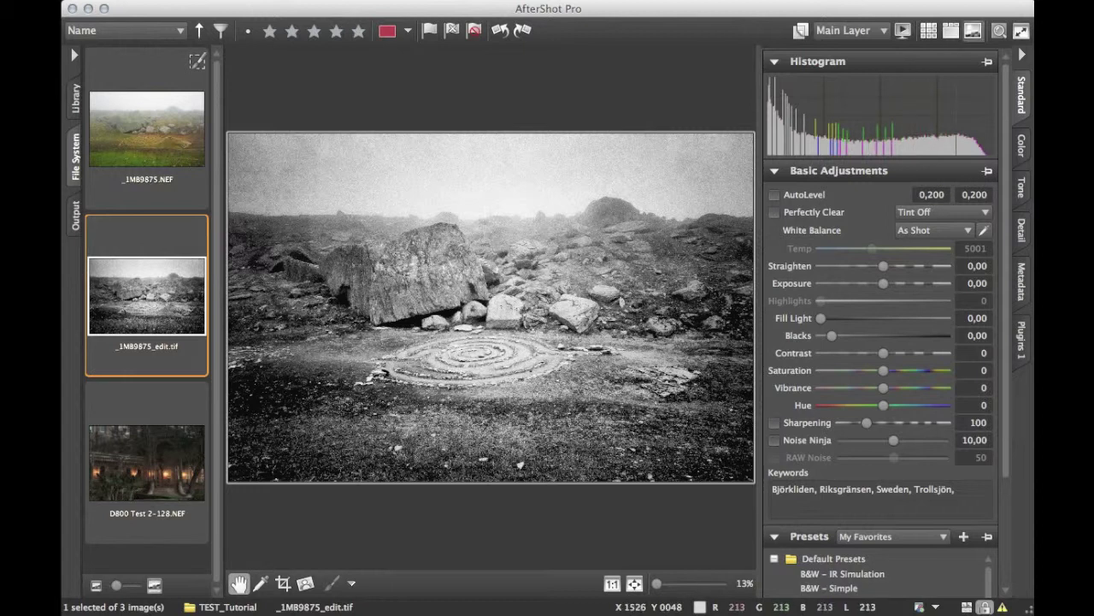
Enlarge the photo view and show the Output tab with batch formats and print layouts.
left_click(973, 31)
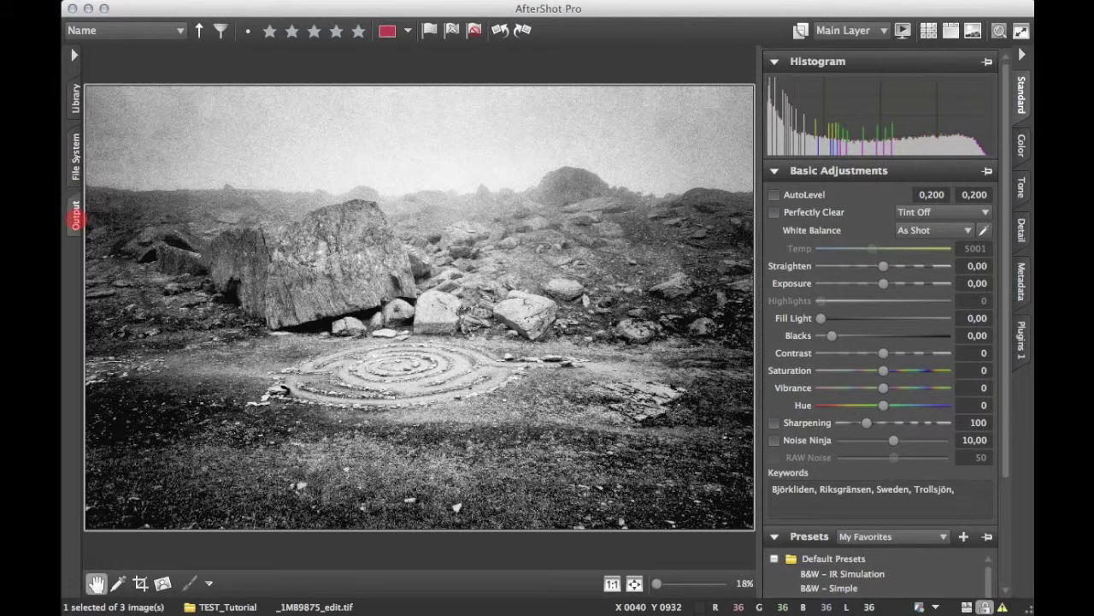
left_click(75, 215)
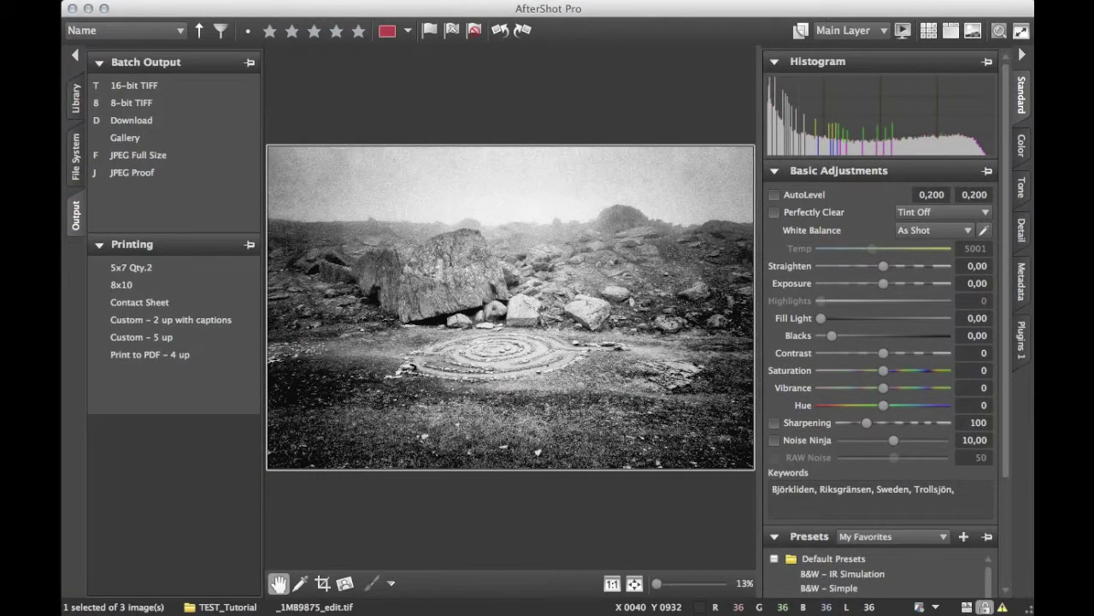